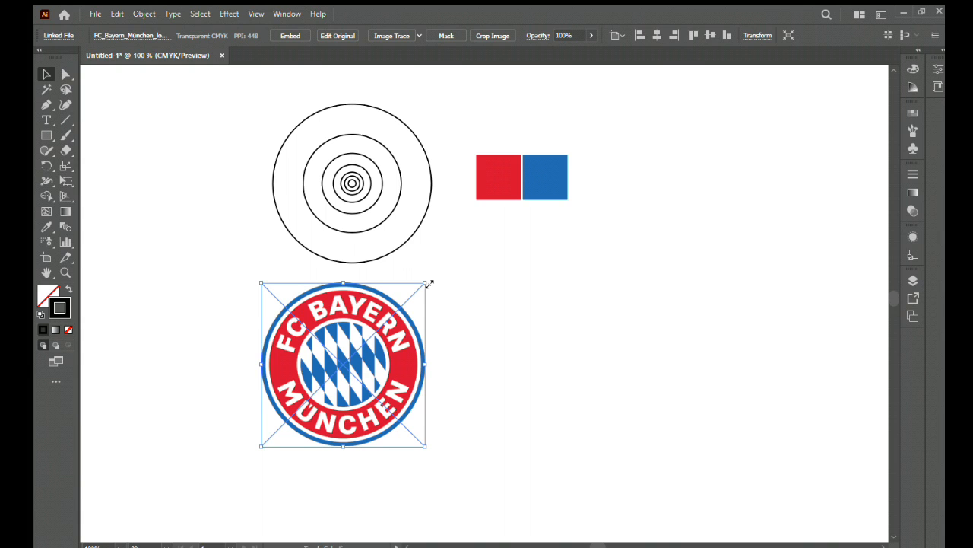
- Shrink the reference logo slightly and place a copy of the largest circle in the empty canvas area
left_click(486, 327)
left_click_drag(510, 342, 397, 381)
left_click(299, 270)
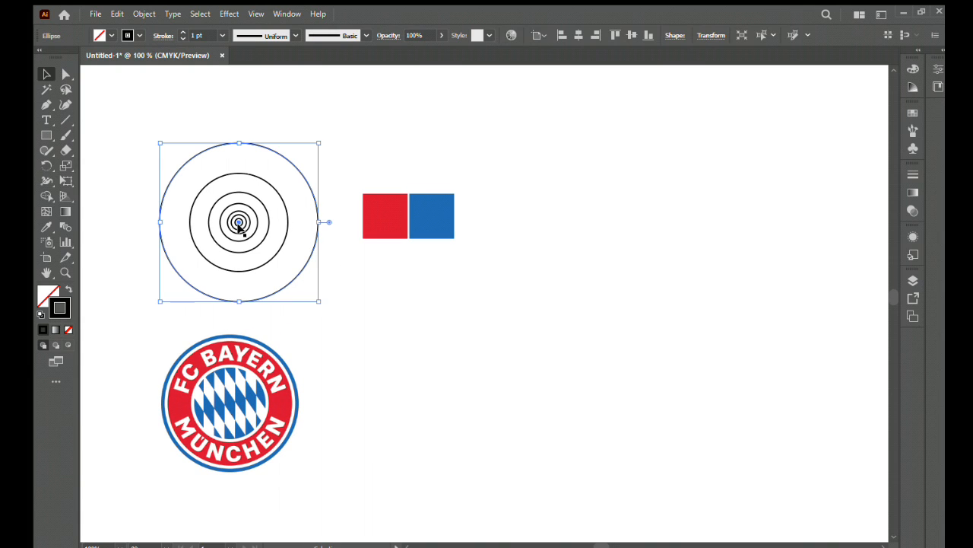
left_click_drag(238, 223, 548, 381)
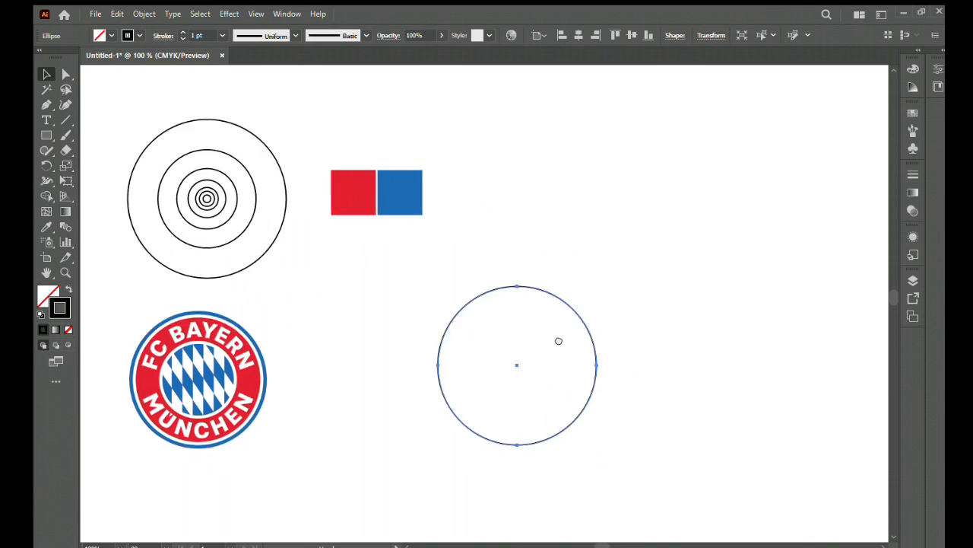
- Copy the circle in place twice and scale the copies to form three closely spaced concentric rings
key("ctrl+c")
key("ctrl+f")
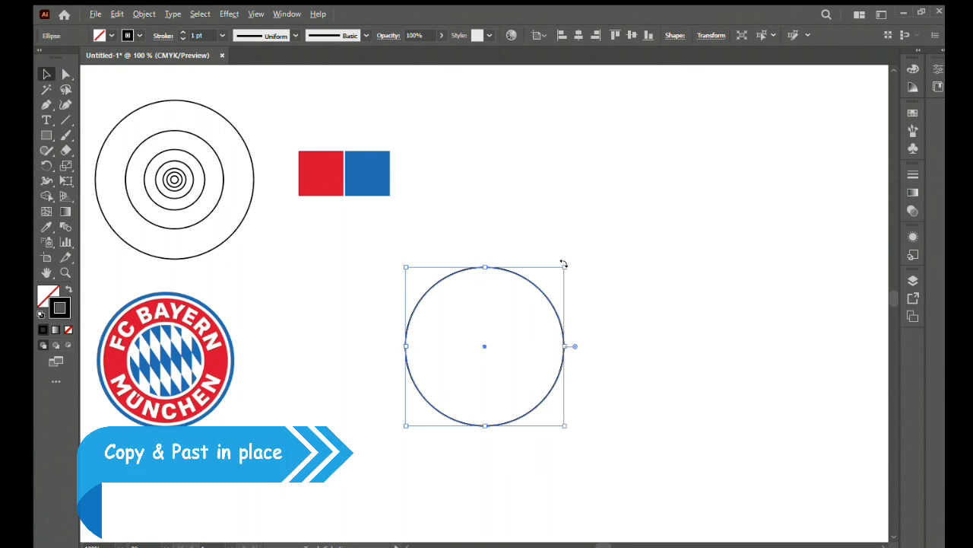
mouse_move(564, 263)
left_mouse_down()
mouse_move(575, 264)
mouse_move(563, 271)
left_mouse_up()
key("ctrl+c")
key("ctrl+f")
left_click(544, 314)
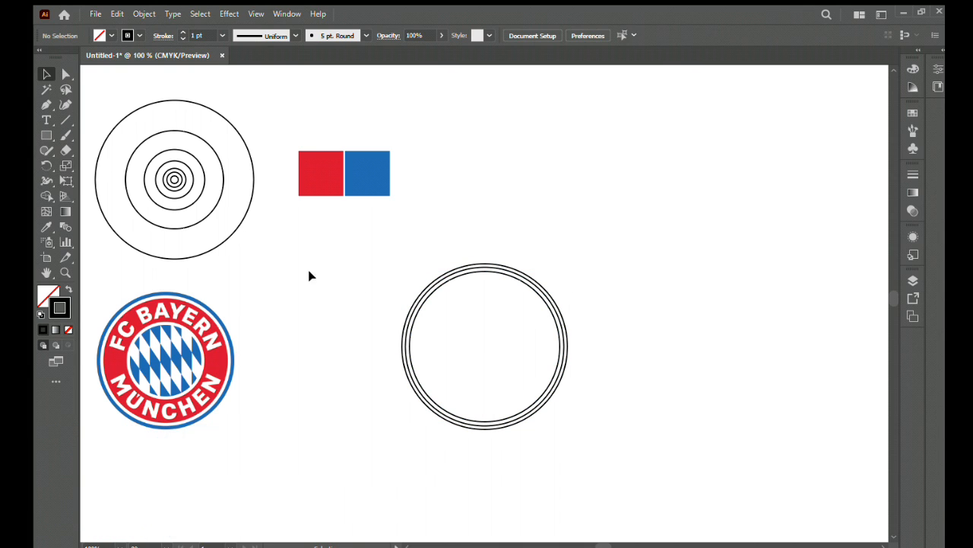
- Move the second-largest circle of the reference set into the centre of the three concentric rings
left_click(188, 203)
left_click(214, 204)
left_click_drag(174, 181, 484, 347)
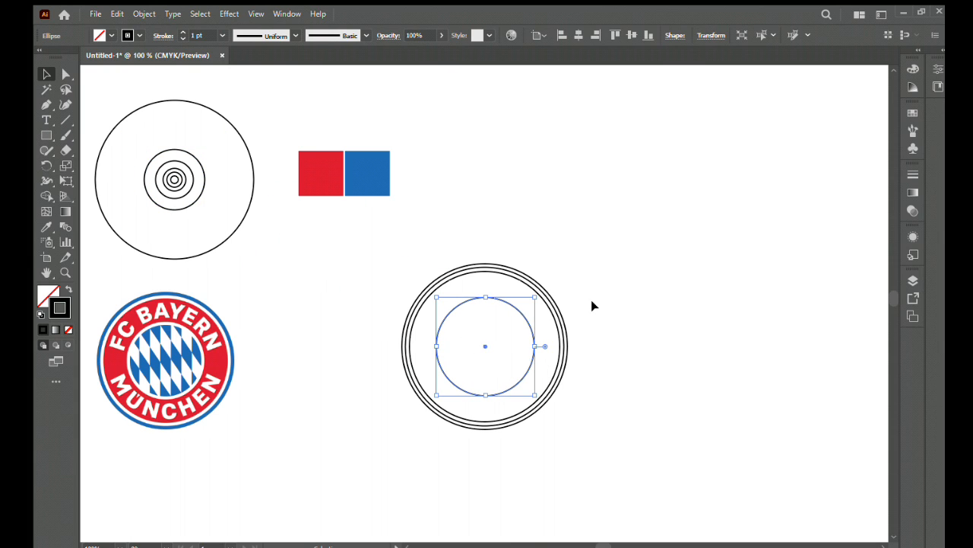
left_click_drag(593, 305, 481, 359)
left_click(532, 320)
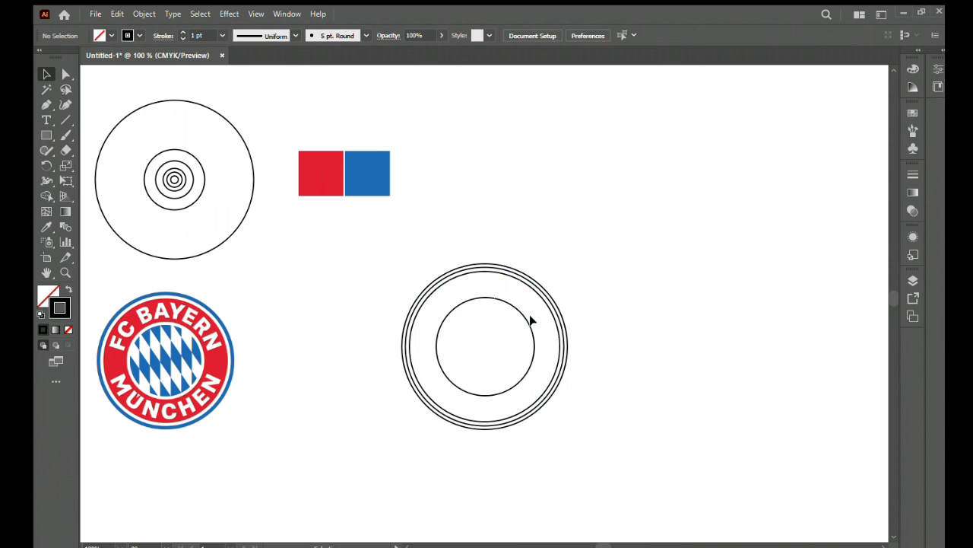
- Copy the inner circle in place and shrink the copy slightly to make a second inner ring
left_click_drag(515, 330, 514, 331)
key("ctrl+c")
key("ctrl+f")
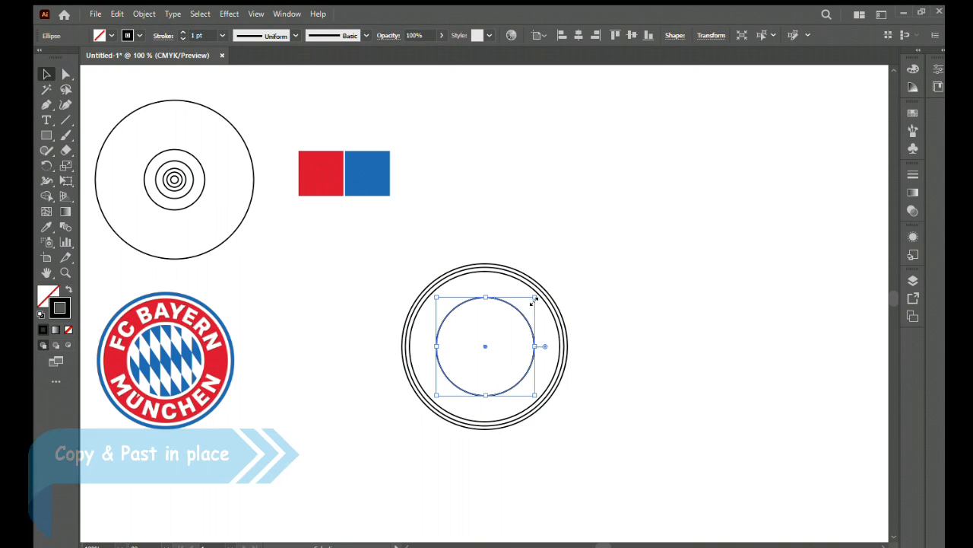
left_click_drag(532, 299, 532, 301)
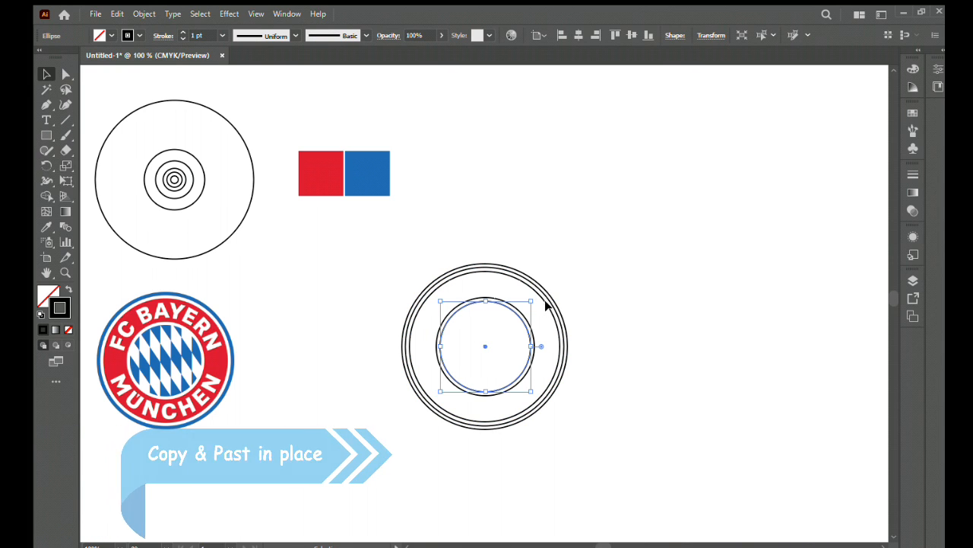
- Enlarge the outermost circle slightly to even out the spacing of the three outer rings
left_click(550, 307)
left_click_drag(567, 264, 428, 441)
left_click(570, 341)
left_click(566, 339)
left_click(597, 259)
left_click(479, 341, "ctrl")
left_click(481, 345, "ctrl")
left_click(483, 348, "ctrl")
key("ctrl+1")
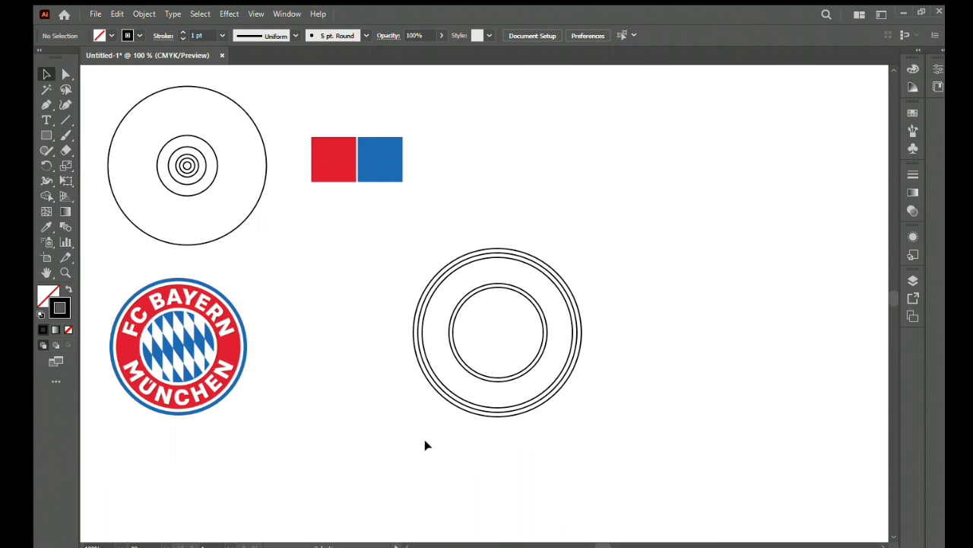
- Scale up the whole set of five concentric circles together
left_click(527, 365)
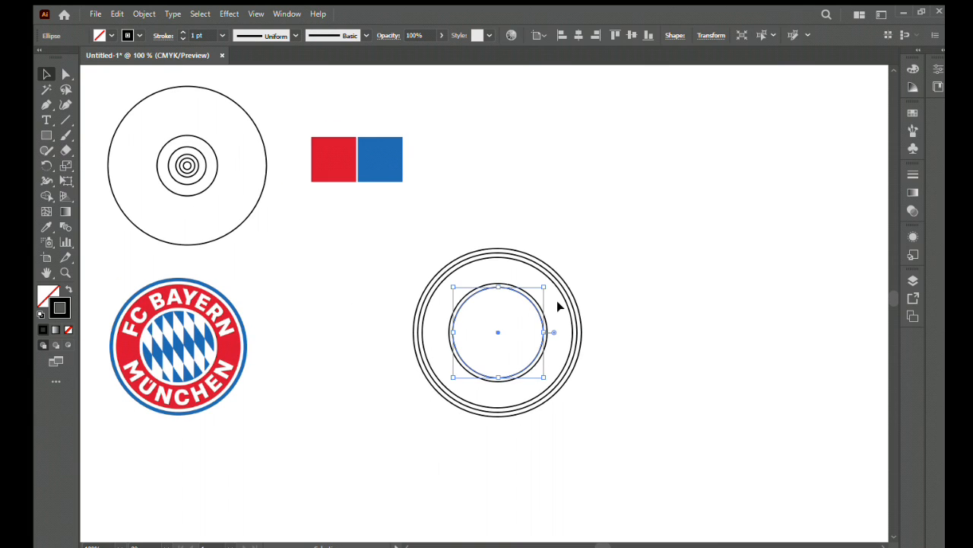
key("ctrl+minus")
key("ctrl+minus")
key("ctrl+minus")
key("ctrl+minus")
left_click(557, 302)
left_click(489, 303, "ctrl")
left_click(489, 303, "ctrl")
left_click(489, 303, "ctrl")
left_click(489, 303, "ctrl")
left_click(489, 304, "ctrl")
left_click_drag(421, 327, 482, 340)
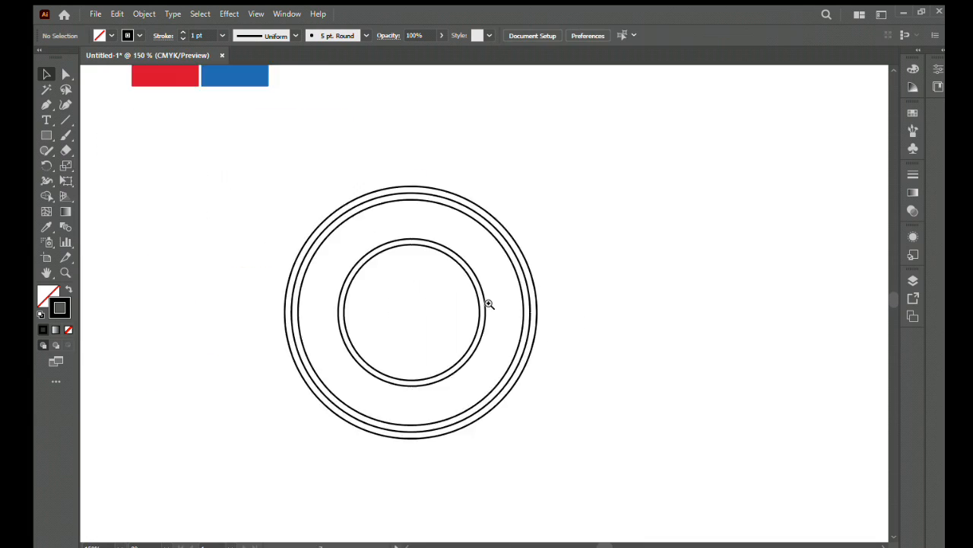
left_click(466, 353)
left_click_drag(598, 199, 750, 103)
left_click(688, 132)
- Draw a vertical line beside the circles and repeat copies sideways to make seven evenly spaced lines
left_click_drag(563, 255, 654, 267)
key("ctrl+minus")
key("ctrl+minus")
key("backslash")
left_click_drag(590, 189, 590, 369)
key("v")
left_click_drag(587, 278, 598, 280)
key("ctrl+d")
key("ctrl+d")
key("ctrl+d")
key("ctrl+d")
key("ctrl+d")
- Align the seven lines along their bottom ends, and paste a copy in place rotated to a diagonal slant
left_click_drag(680, 170, 565, 242)
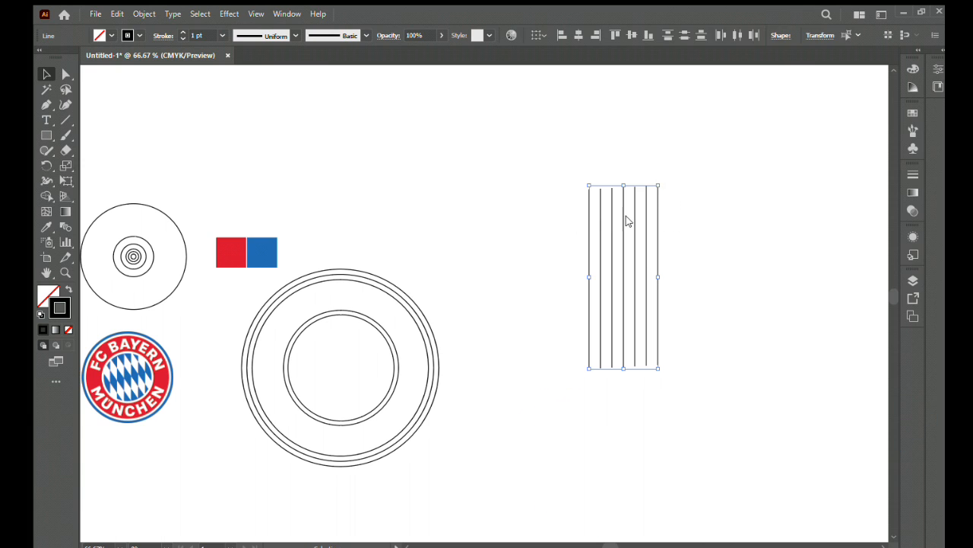
left_click(648, 35)
key("ctrl+c")
key("ctrl+f")
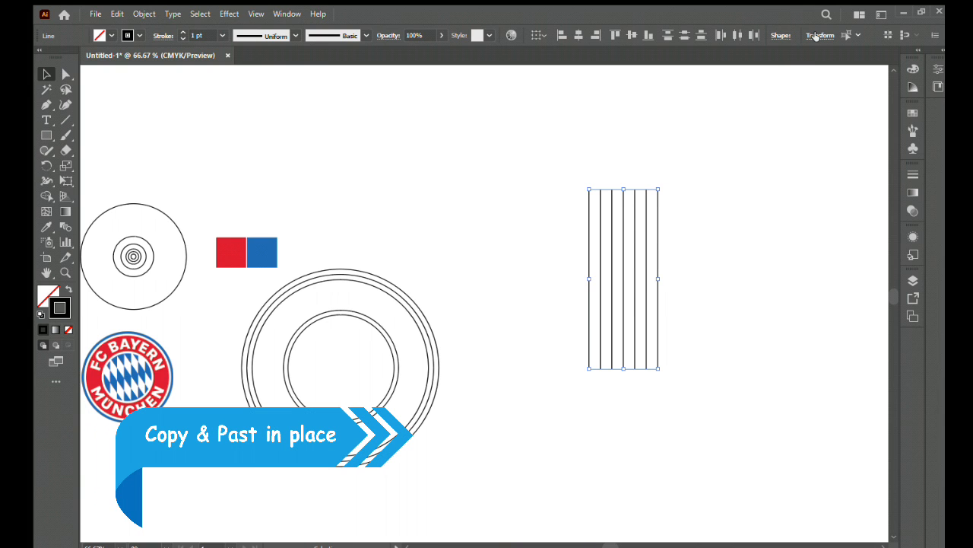
left_click(765, 158)
left_click(700, 206)
- Lock the circles around the innermost one so that only the innermost circle stays selectable
left_click_drag(693, 169, 563, 278)
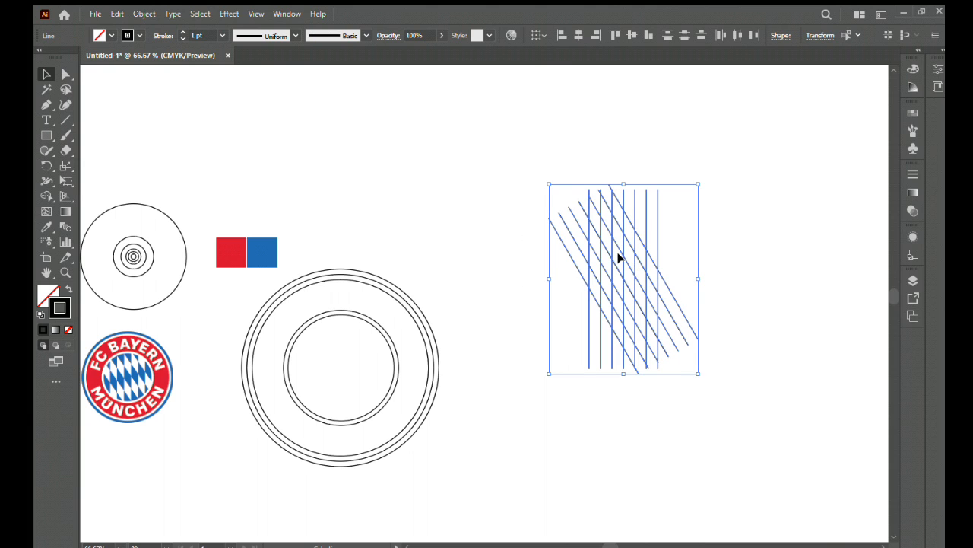
left_click_drag(394, 359, 347, 405)
key("ctrl+2")
left_click(369, 368)
left_click_drag(369, 368, 422, 377)
left_click(452, 366)
- Move the crossed line grid onto the circles, enlarge it and widen it to cover the innermost circle
left_click(632, 282)
left_click(743, 211)
left_click(621, 285)
left_click_drag(619, 280, 337, 369)
left_click_drag(415, 275, 443, 261)
key("Left")
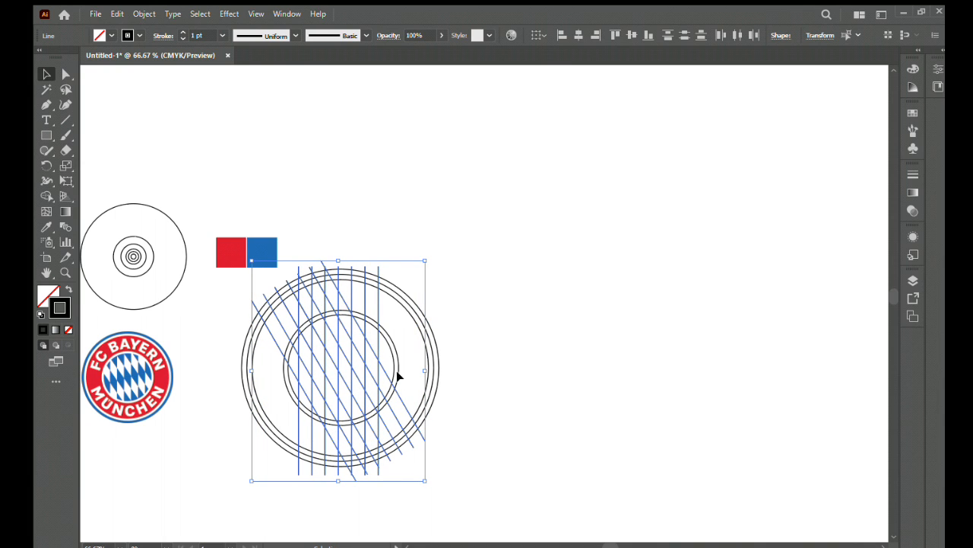
left_click_drag(425, 369, 435, 365)
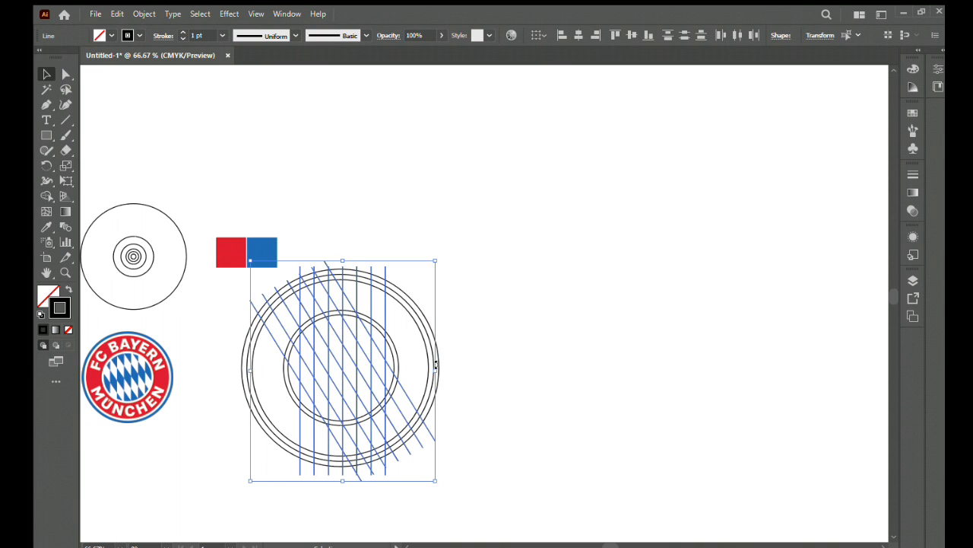
- Select the grid and innermost circle, and erase the line segments outside that circle with the Shape Builder tool
left_click(465, 350)
left_click_drag(487, 274, 266, 447)
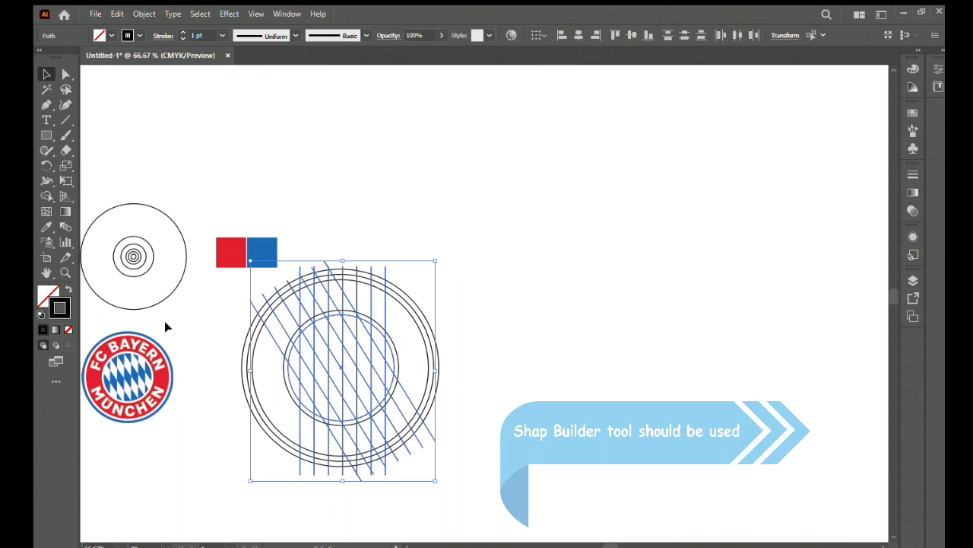
left_click(47, 196)
mouse_move(386, 303)
left_mouse_down()
mouse_move(341, 293)
mouse_move(266, 324)
left_mouse_up()
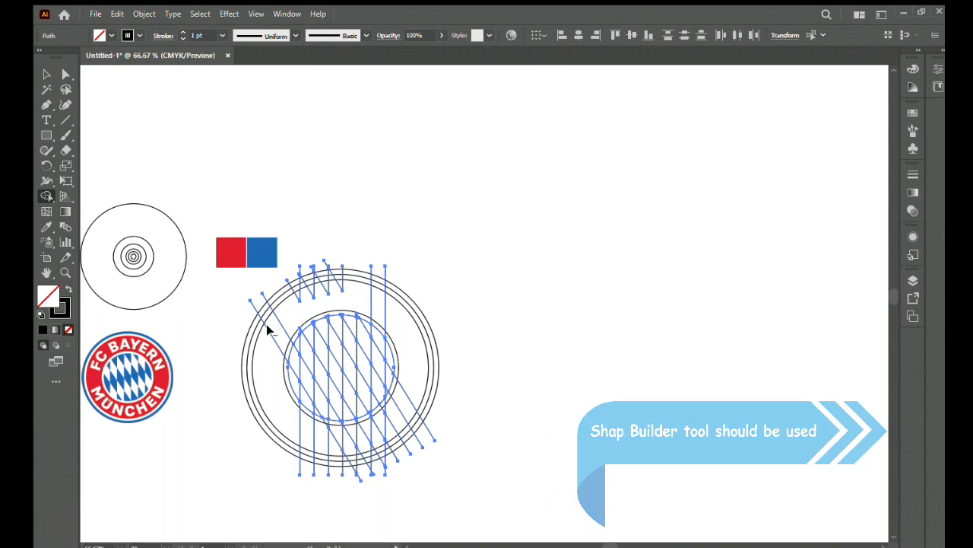
left_click_drag(352, 295, 349, 297)
left_click_drag(412, 386, 318, 448)
left_click_drag(411, 398, 325, 413)
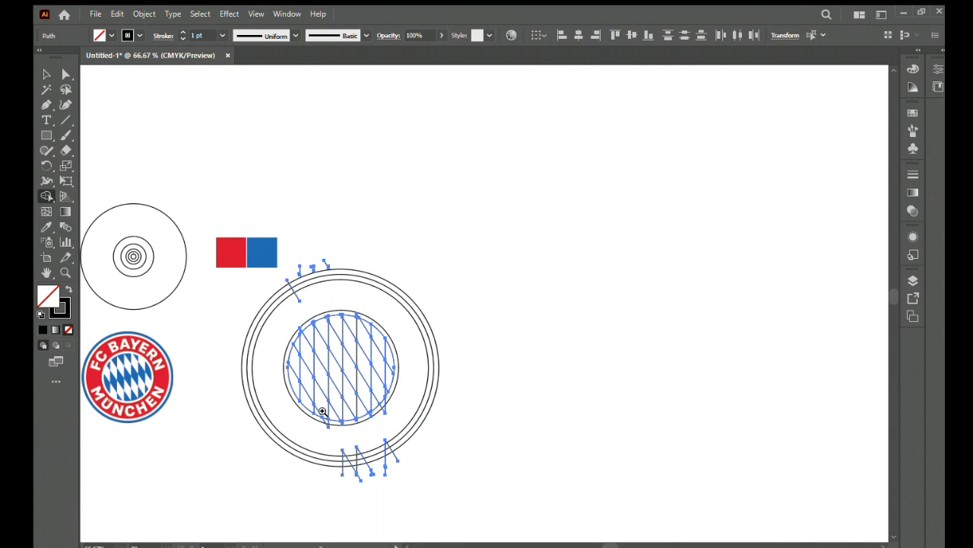
- Remove the small line tips that protrude just past the edge of the innermost circle
scroll(325, 413, "up", 5)
left_click_drag(482, 468, 313, 460)
scroll(784, 296, "up", 4)
key("space")
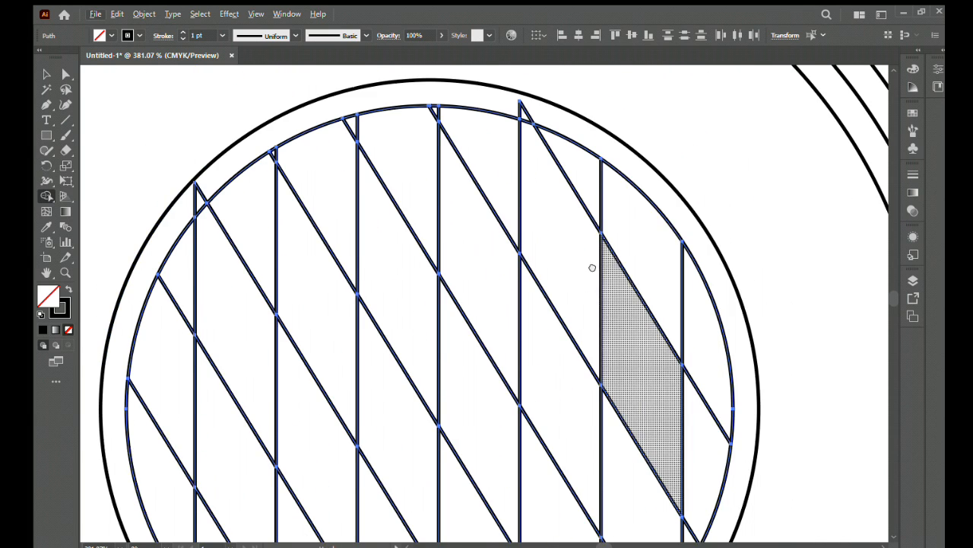
left_click_drag(566, 234, 800, 371)
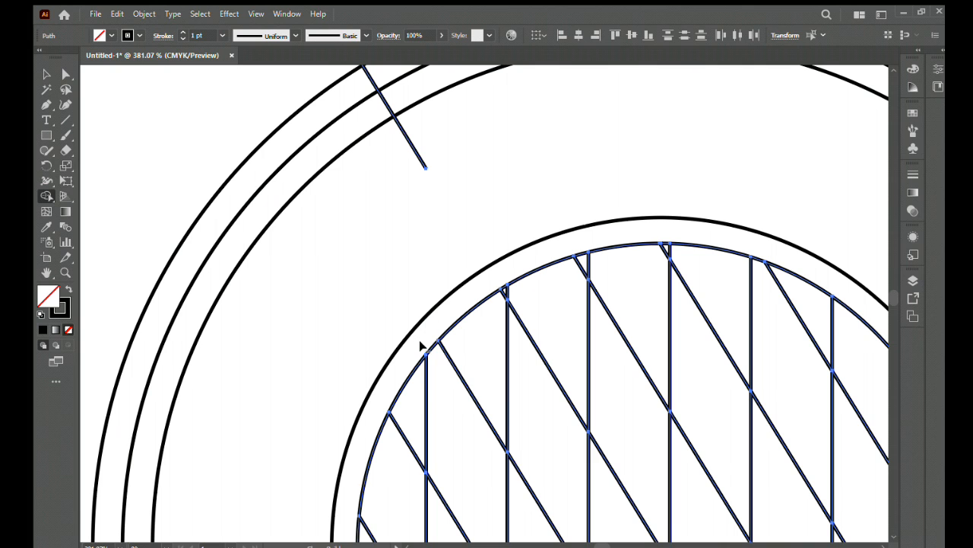
key("ctrl+1")
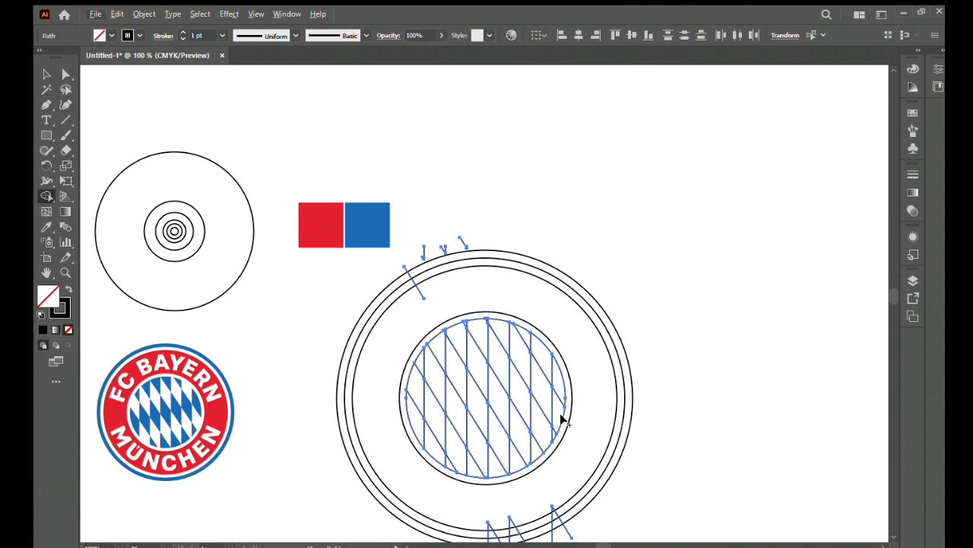
- Erase the leftover line stubs around the upper edge of the outer rings
key("ctrl+space")
left_click_drag(393, 390, 722, 502)
key("space")
left_click_drag(706, 257, 586, 525)
left_click_drag(753, 83, 625, 512)
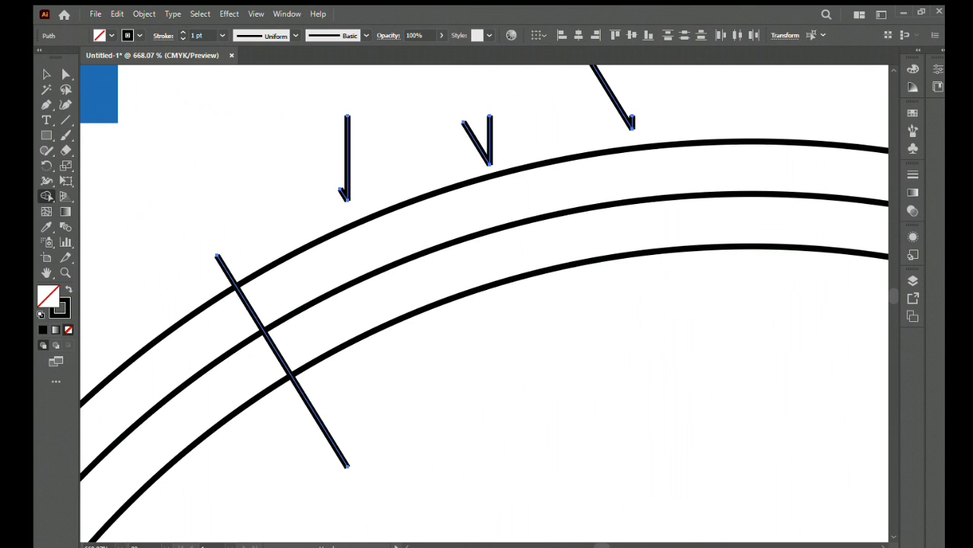
mouse_move(644, 114)
left_mouse_down()
mouse_move(525, 126)
mouse_move(427, 117)
left_mouse_up()
left_click_drag(381, 137, 334, 158)
left_click_drag(244, 370, 241, 372)
- Erase the leftover line stubs around the lower edge of the outer rings
key("ctrl+minus")
key("ctrl+minus")
key("ctrl+minus")
key("ctrl+minus")
key("ctrl+minus")
mouse_move(651, 459)
left_mouse_down()
mouse_move(489, 498)
mouse_move(688, 407)
mouse_move(585, 487)
mouse_move(534, 373)
left_mouse_up()
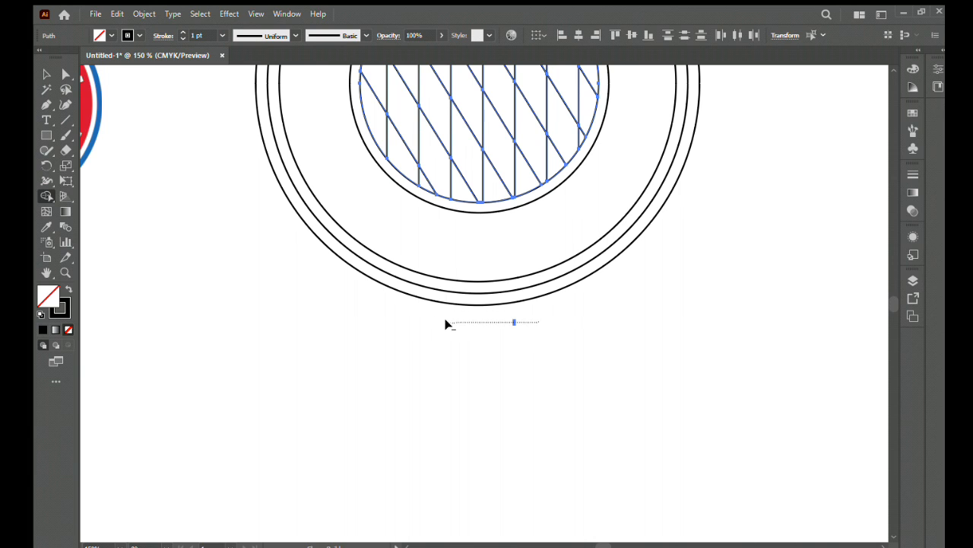
- Try to colour the line pattern with the blue sampled from the reference logo using the Eyedropper tool
scroll(487, 334, "up", 5)
left_click_drag(195, 315, 309, 387)
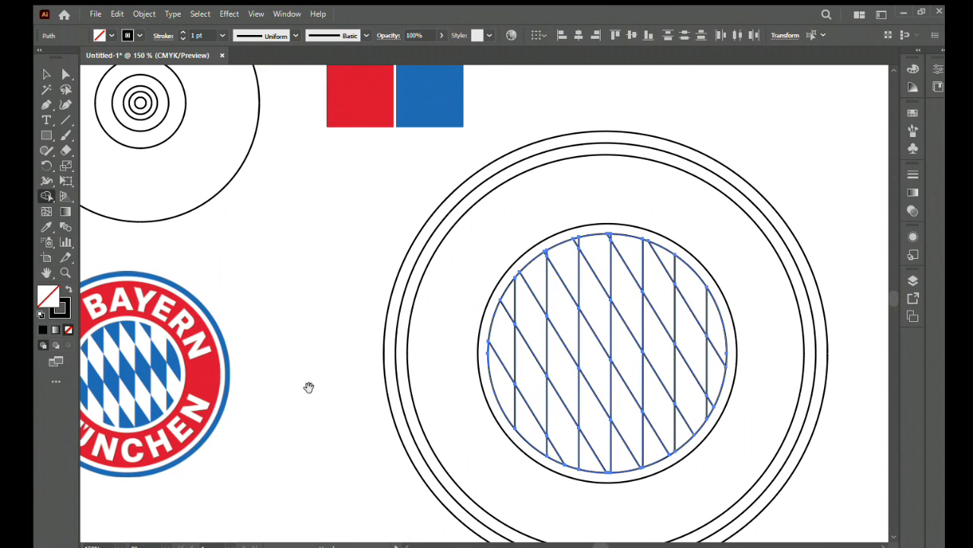
left_click(182, 350)
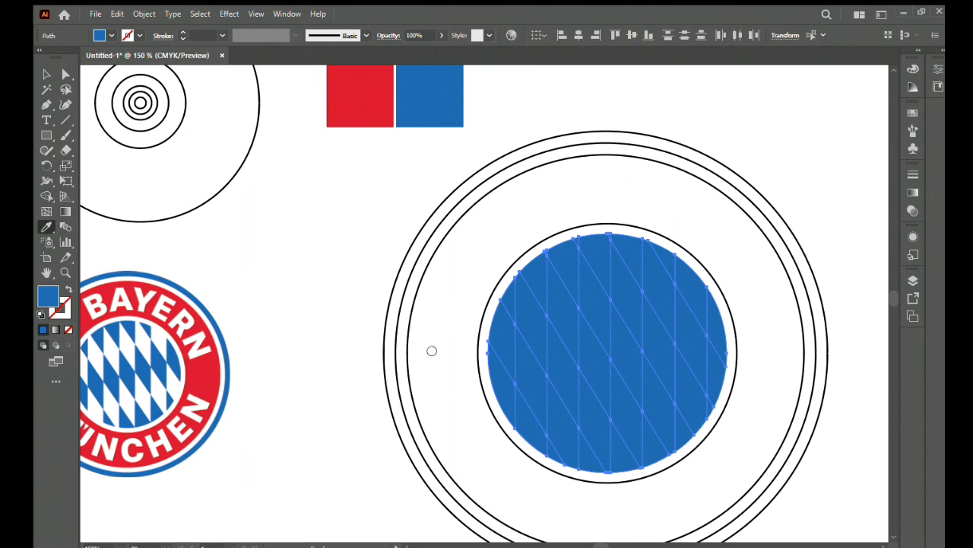
key("ctrl+z")
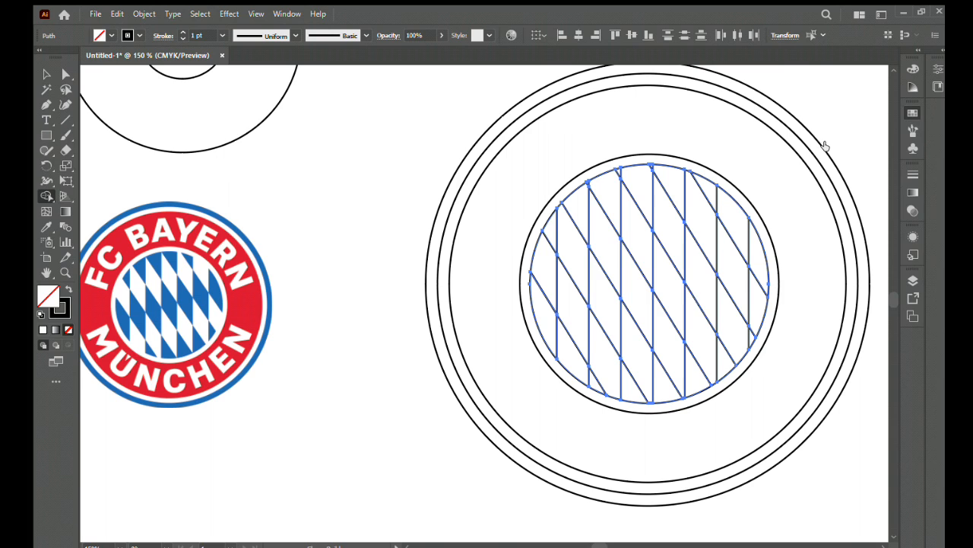
- Choose a dark blue fill swatch and fill alternating cells in the left part of the diamond pattern
left_click(824, 154)
left_click(545, 319)
left_click(593, 381)
left_click(572, 308)
left_click(550, 231)
left_click(604, 298)
left_click(580, 220)
left_click(636, 387)
left_click(656, 389)
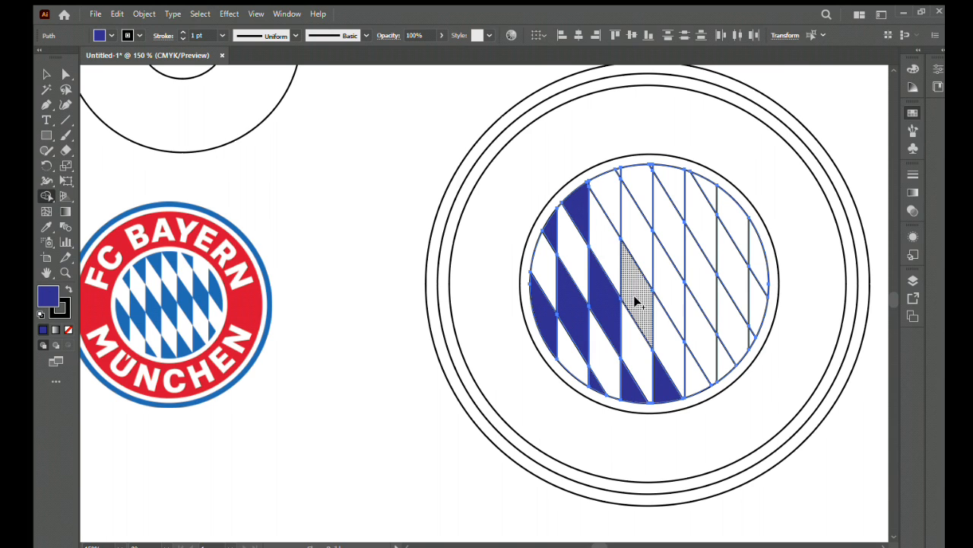
- Fill the alternating cells across the middle and right part of the diamond pattern with dark blue
left_click(637, 302)
left_click(610, 196)
left_click(637, 196)
left_click(667, 283)
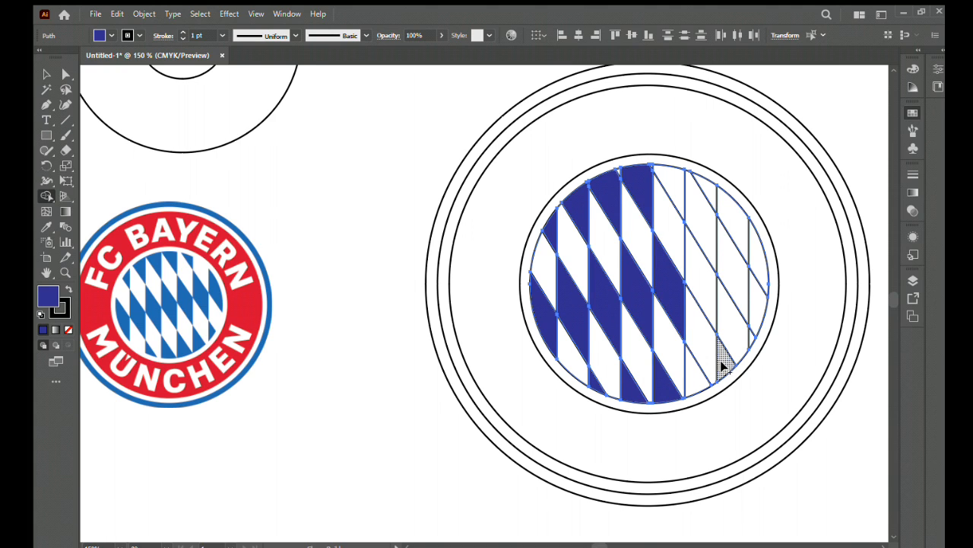
left_click(717, 363)
left_click(702, 282)
left_click(673, 196)
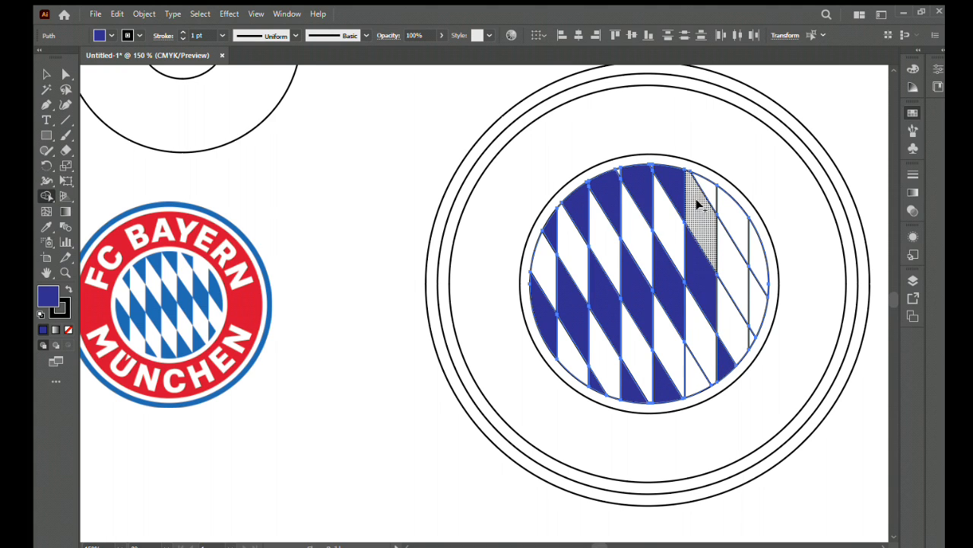
left_click(692, 204)
left_click(733, 266)
left_click(754, 277)
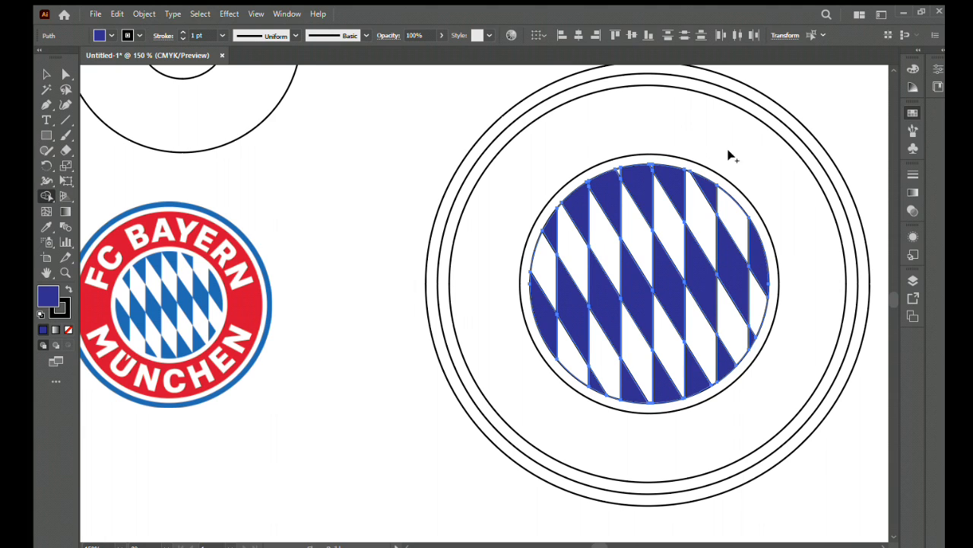
- Reset the fill to white and fill the remaining alternating cells of the diamond pattern with white
key("d")
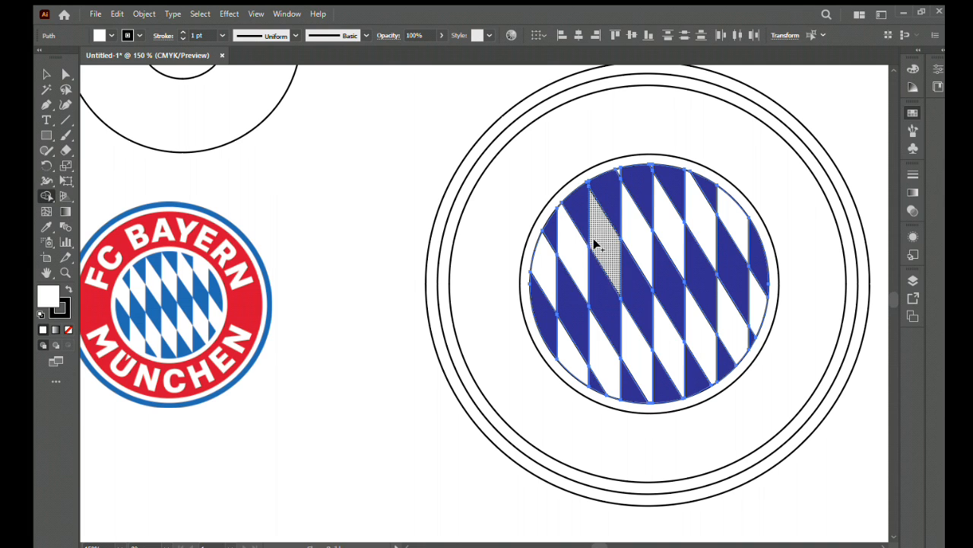
scroll(586, 163, "up", 3)
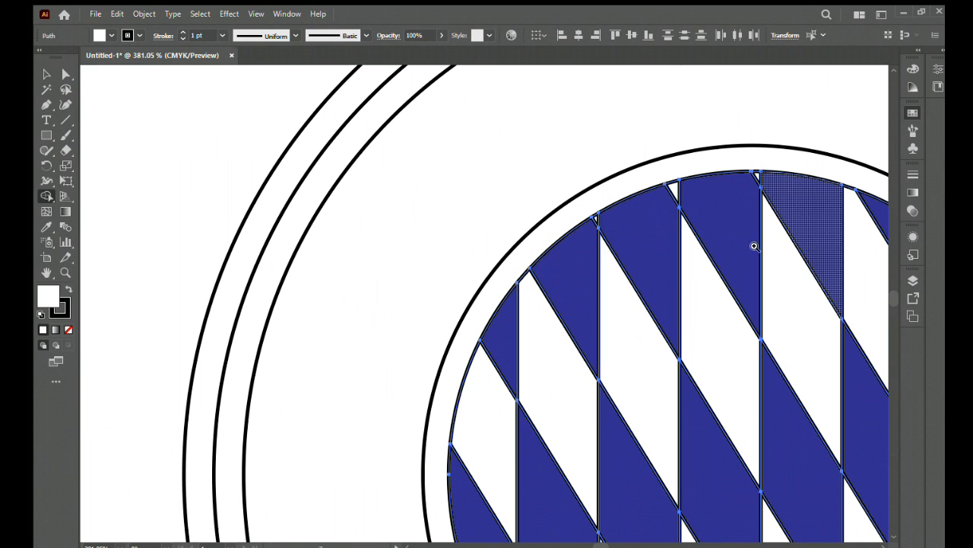
left_click_drag(719, 226, 478, 267)
scroll(715, 278, "down", 5)
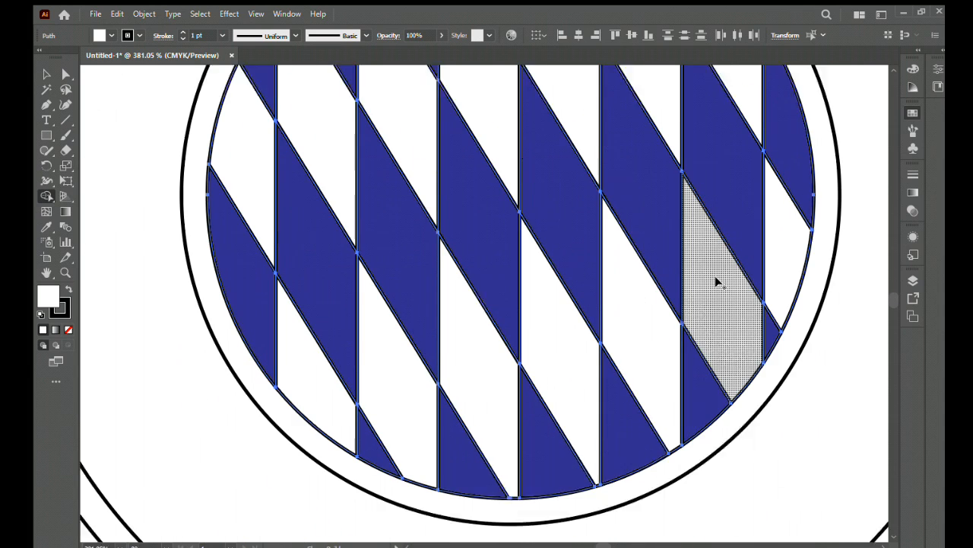
scroll(615, 396, "down", 3)
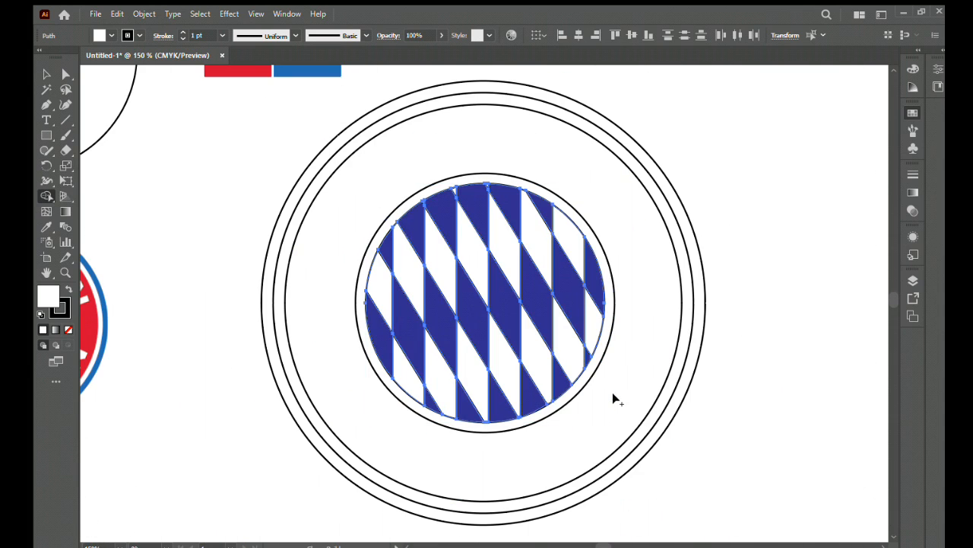
- Try to remove the black outline from the cells of the diamond pattern
left_click(66, 330)
key("ctrl+z")
left_click(59, 309)
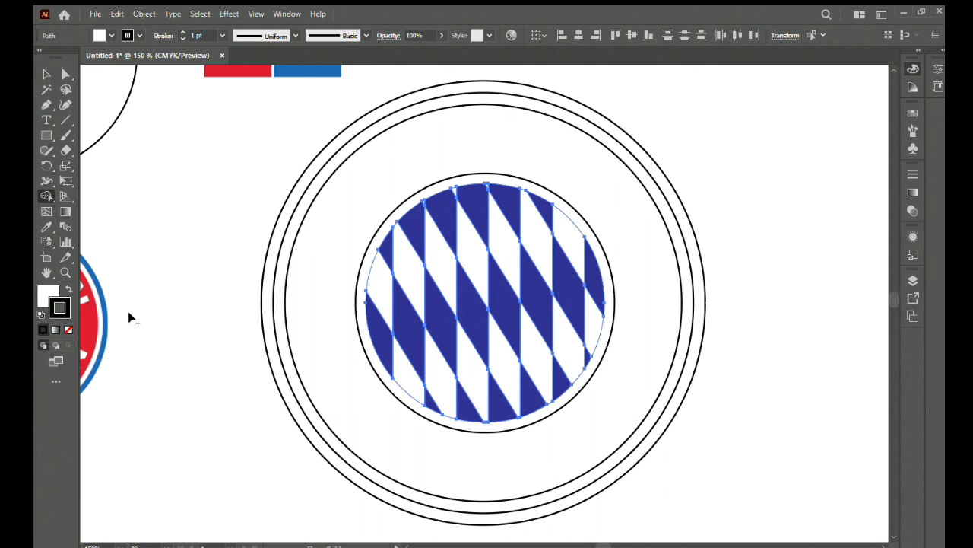
left_click_drag(127, 313, 283, 294)
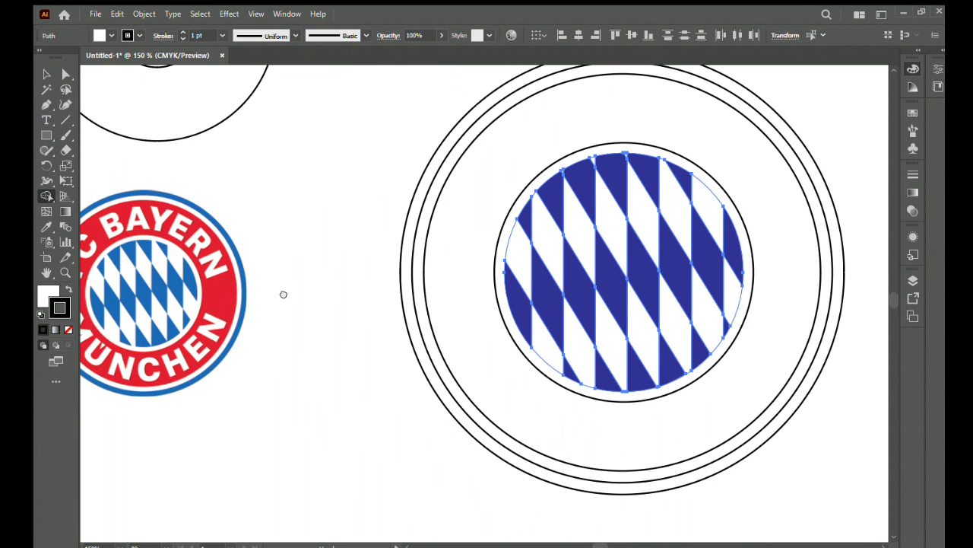
- Check how the diamond pattern is split by selecting single cells, its left half and the whole pattern
key("v")
left_click(458, 242)
left_click(507, 245)
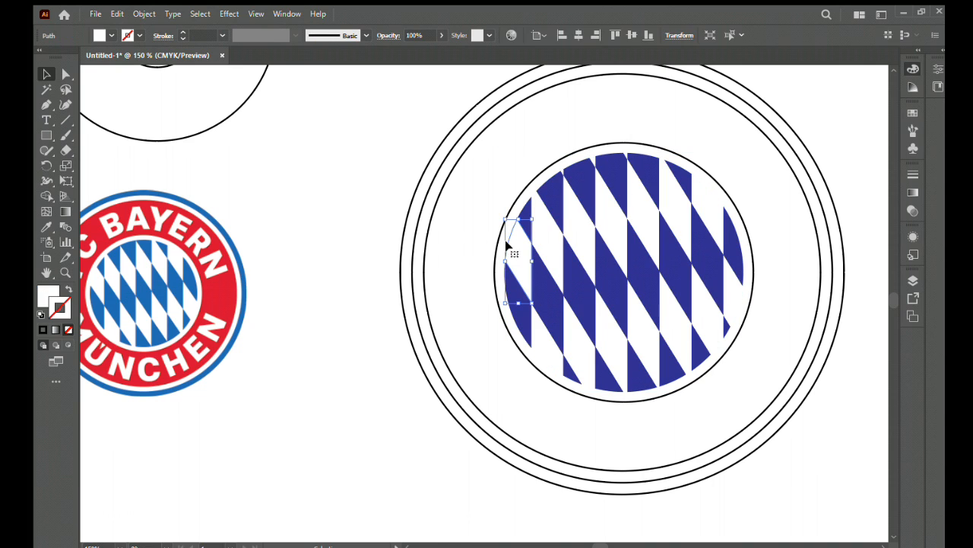
left_click(470, 243)
left_click_drag(587, 318, 613, 313)
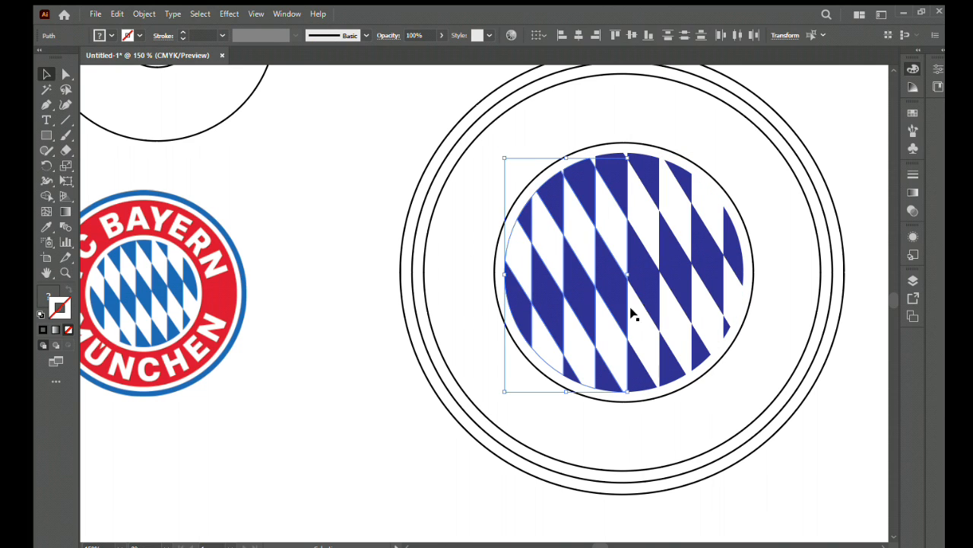
left_click(777, 269)
left_click_drag(741, 201, 498, 391)
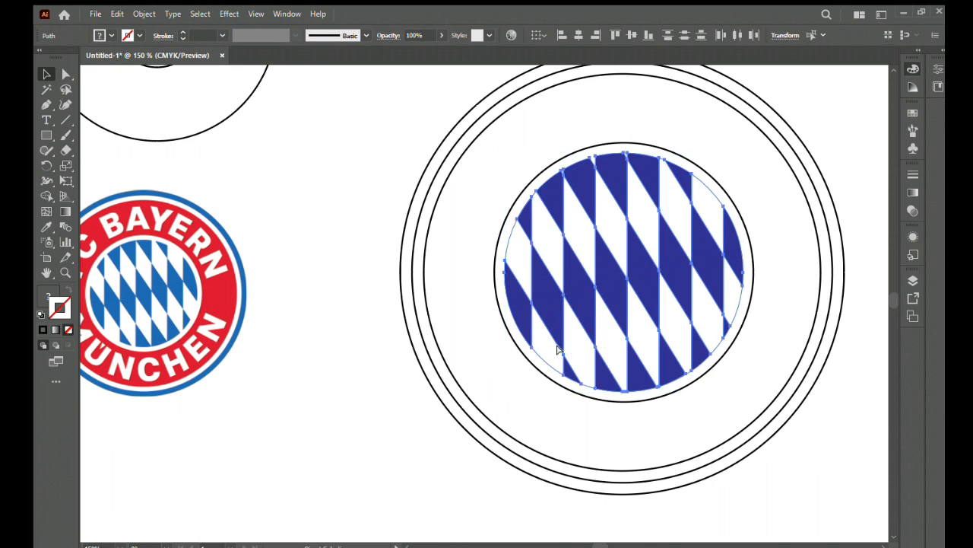
left_click(470, 274)
left_click(508, 242)
left_click(491, 248)
- Select the rings with the diamond pattern and turn the areas between the circles into separate bands with the Shape Builder tool
left_click_drag(313, 141, 858, 474)
left_click_drag(724, 371, 702, 411)
key("shift+m")
left_click(470, 283)
left_click(437, 295)
left_click(372, 306)
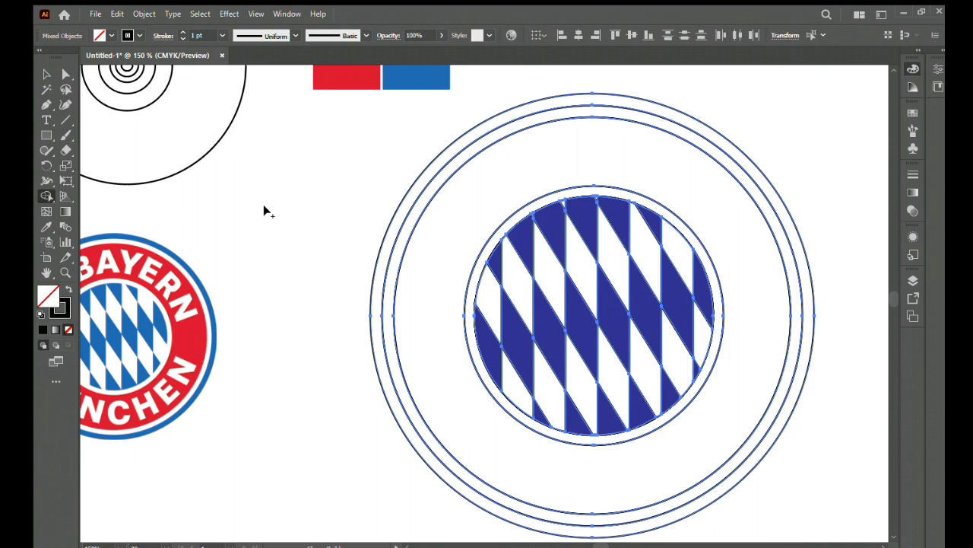
- Colour the outermost ring band with the blue sampled from the blue reference rectangle
left_click(45, 75)
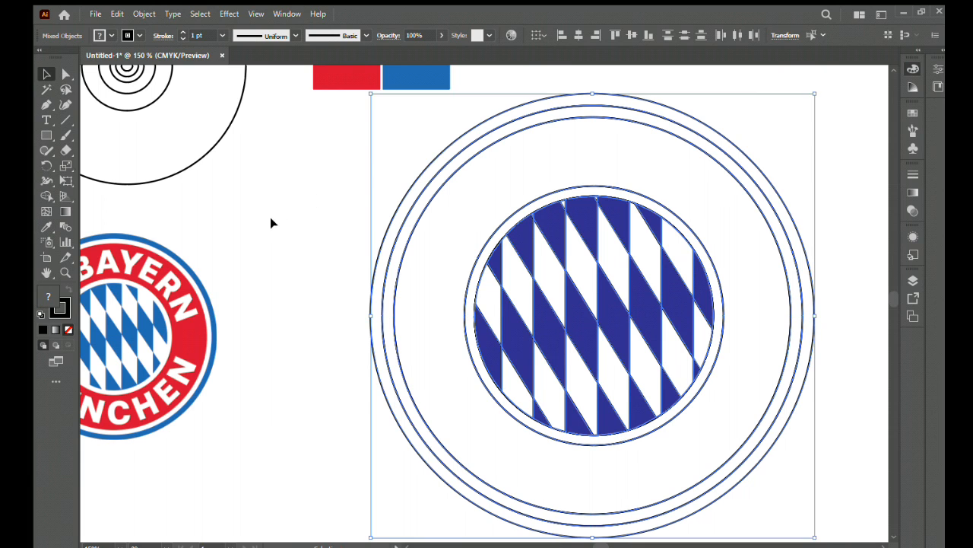
left_click(262, 219)
left_click(378, 249)
left_click(47, 227)
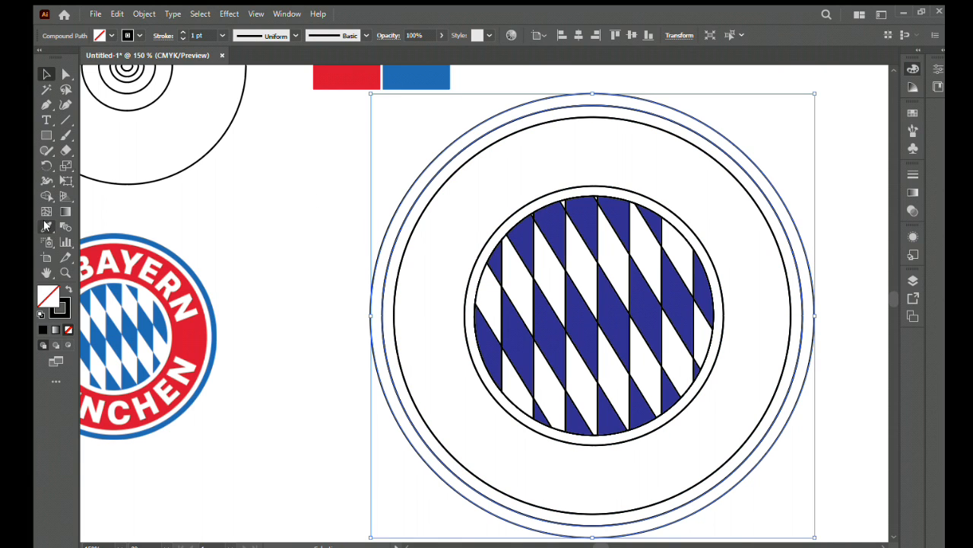
left_click(405, 86)
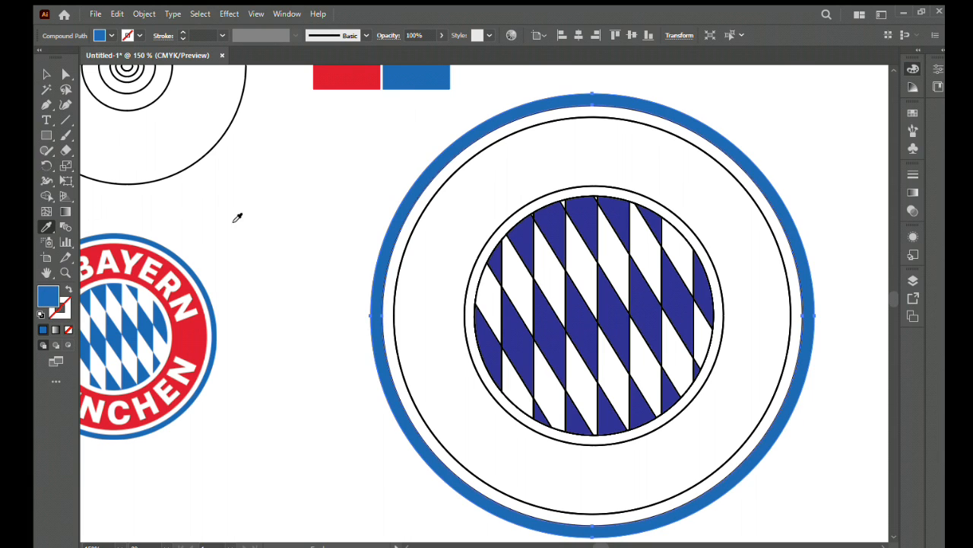
- Colour the wide middle ring band with the red sampled from the red reference rectangle
key("v")
left_click(355, 267)
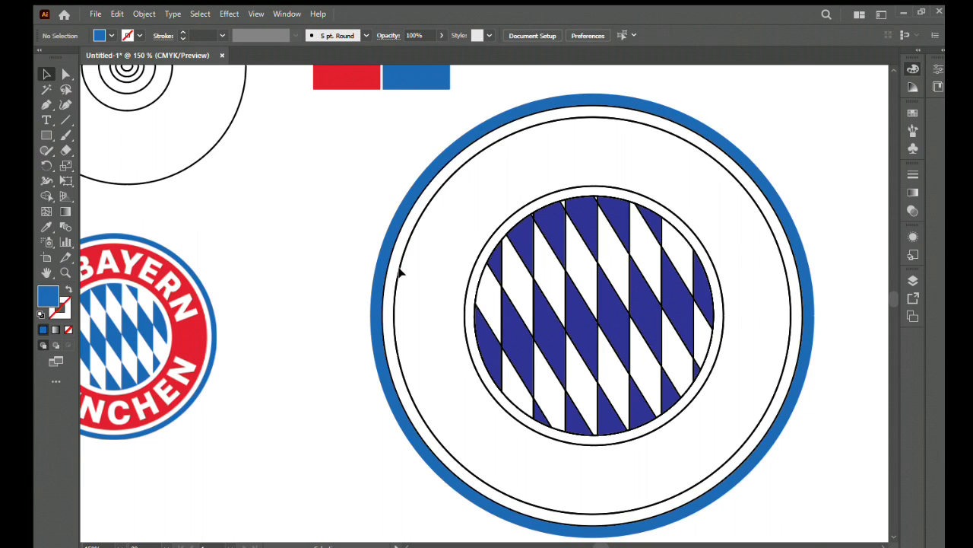
left_click(398, 271)
key("i")
left_click(349, 76)
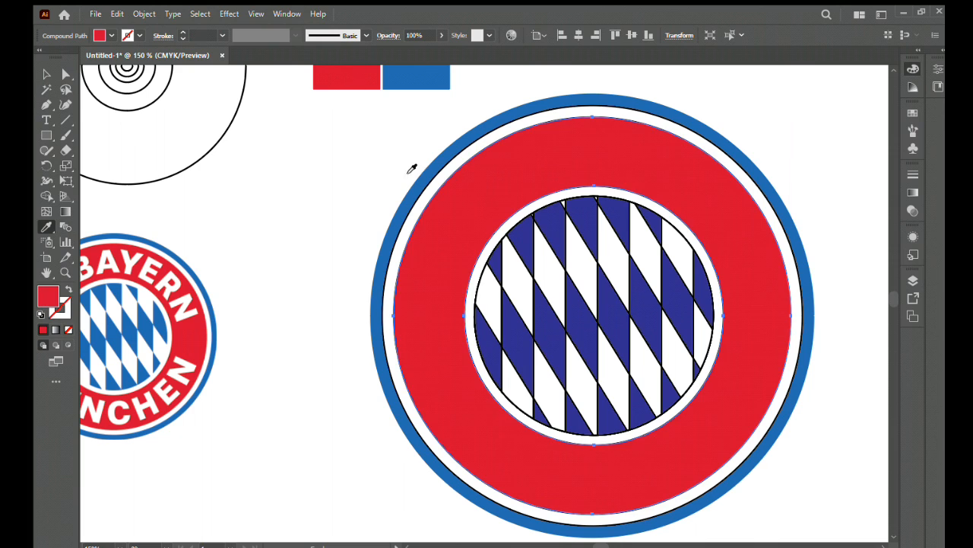
- Select all dark blue cells of the diamond pattern and recolour them with the blue sampled from the reference rectangle
left_click(43, 73)
left_click(678, 299)
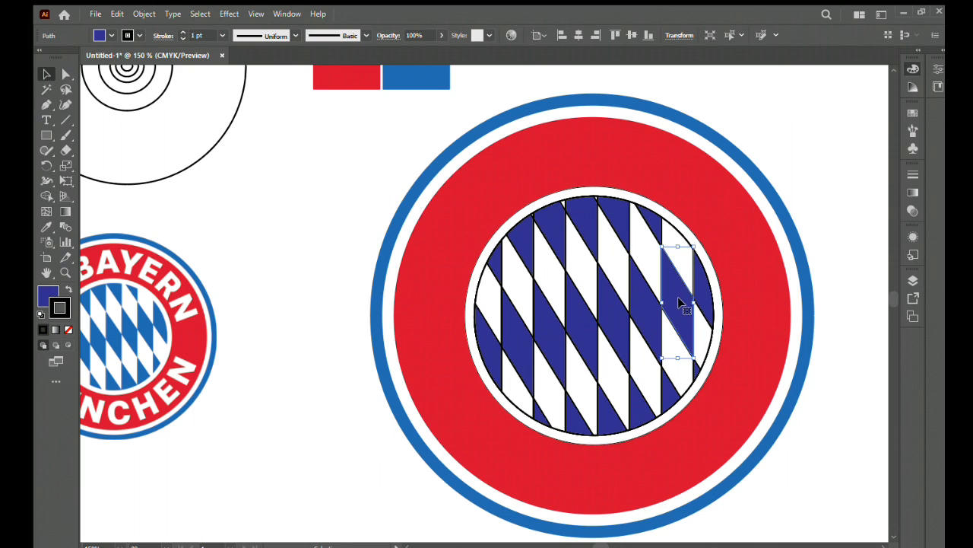
left_click(701, 289, "shift")
left_click(652, 226, "shift")
left_click(696, 371, "shift")
left_click(667, 392, "shift")
left_click(646, 327, "shift")
left_click(618, 225, "shift")
left_click(591, 247, "shift")
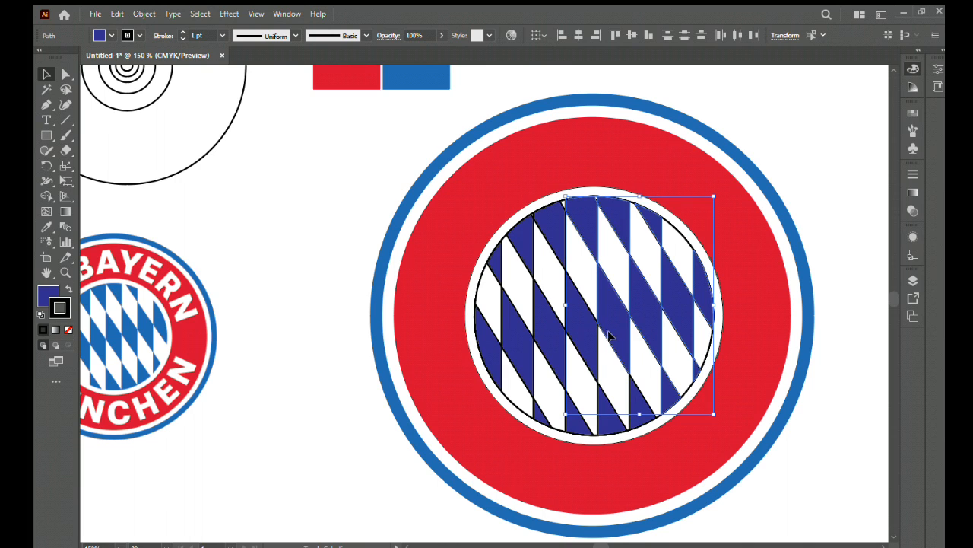
left_click(592, 415, "shift")
left_click(537, 414, "shift")
left_click(521, 360, "shift")
left_click(550, 332, "shift")
left_click(583, 324, "shift")
left_click(555, 235, "shift")
left_click(522, 243, "shift")
left_click(496, 259, "shift")
left_click(493, 325, "shift")
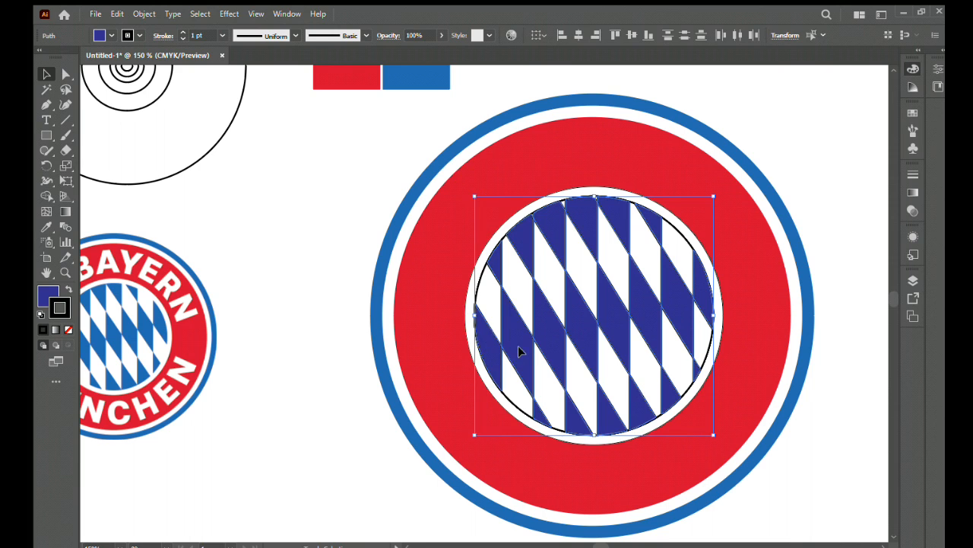
key("i")
left_click(407, 88)
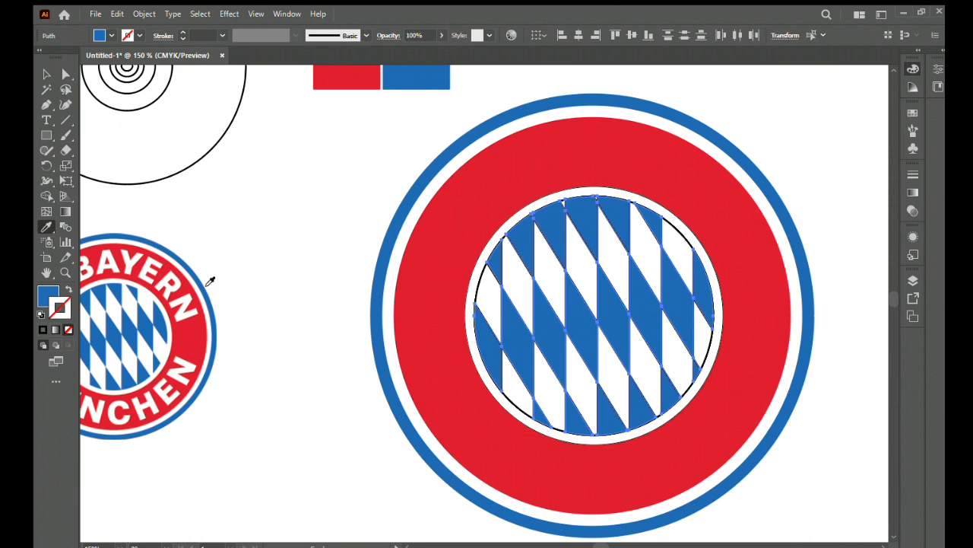
left_click(269, 289)
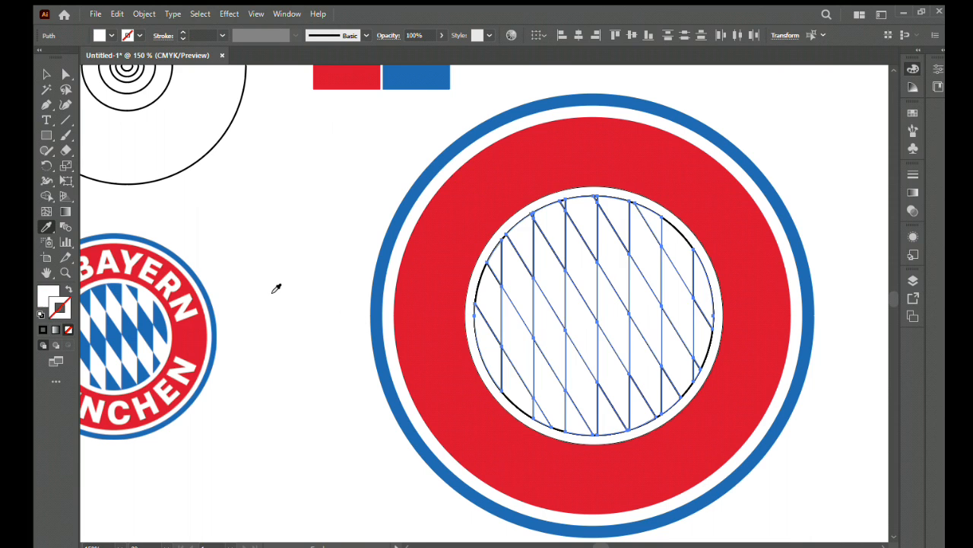
key("ctrl+z")
key("v")
left_click(283, 287)
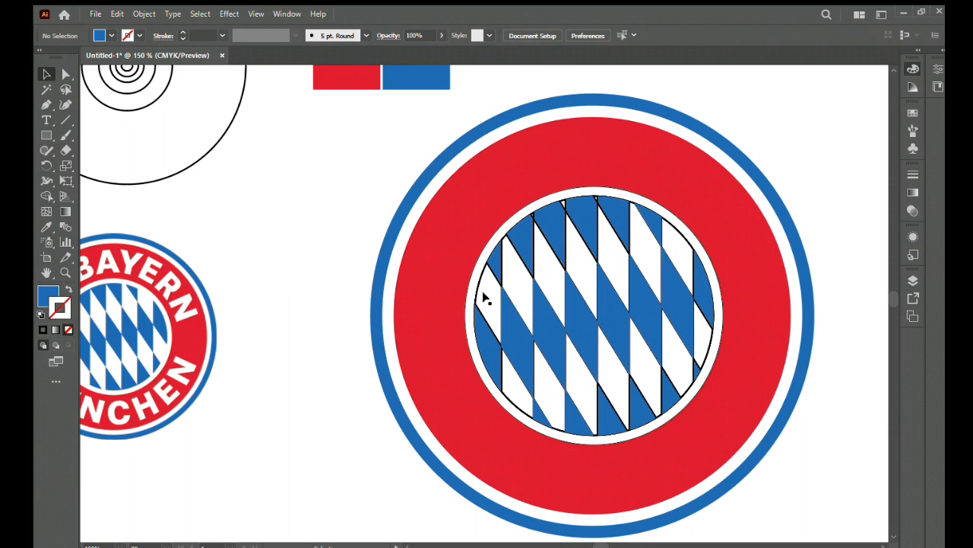
- Select all white cells of the diamond pattern, including the tiny ones along its upper edge, and remove their outline
left_click(504, 274)
left_click(545, 259, "shift")
left_click(578, 248, "shift")
left_click(614, 247, "shift")
left_click(644, 237, "shift")
left_click(676, 255, "shift")
left_click(701, 328, "shift")
left_click(683, 361, "shift")
left_click(646, 366, "shift")
left_click(607, 372, "shift")
left_click(576, 382, "shift")
left_click(544, 382, "shift")
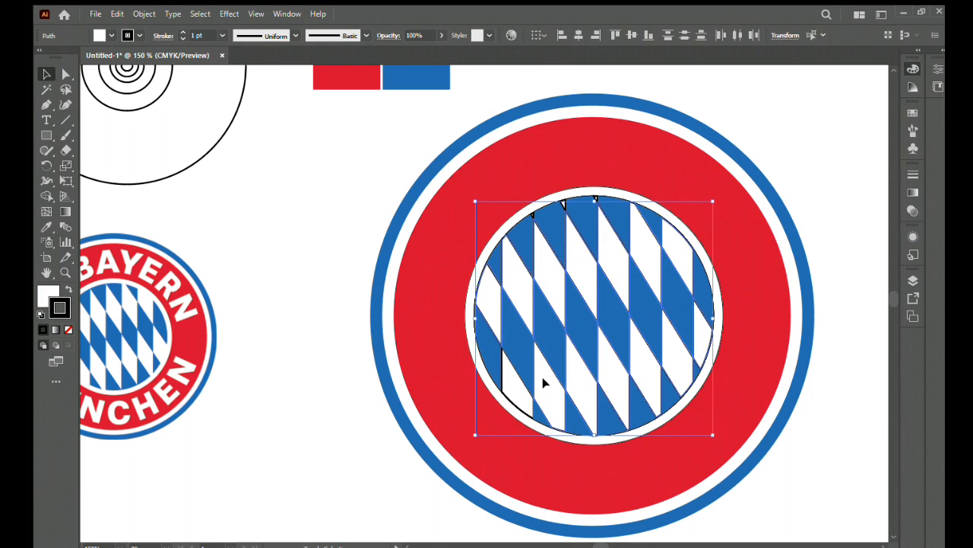
left_click(534, 218, "shift")
left_click(535, 233, "shift")
left_click(561, 205, "shift")
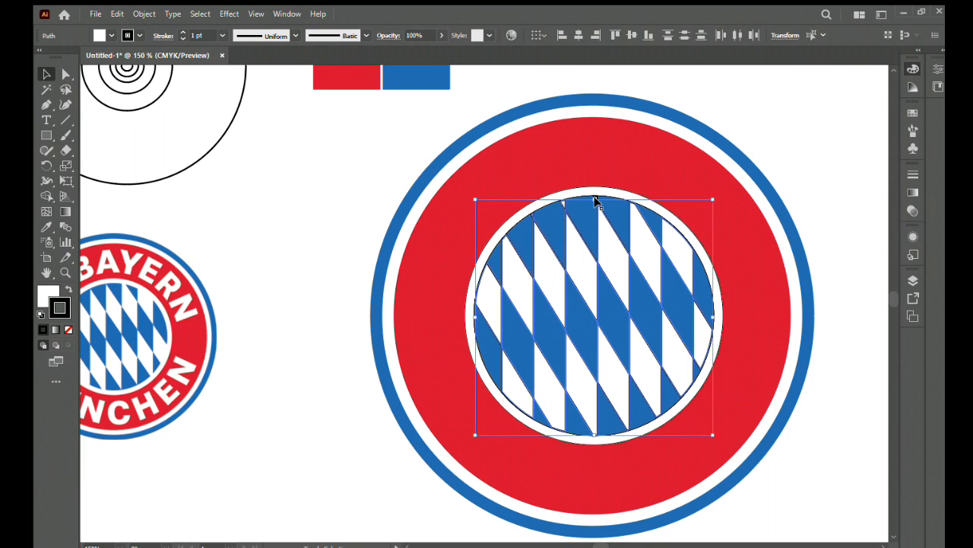
key("ctrl+space")
left_click_drag(609, 210, 611, 205)
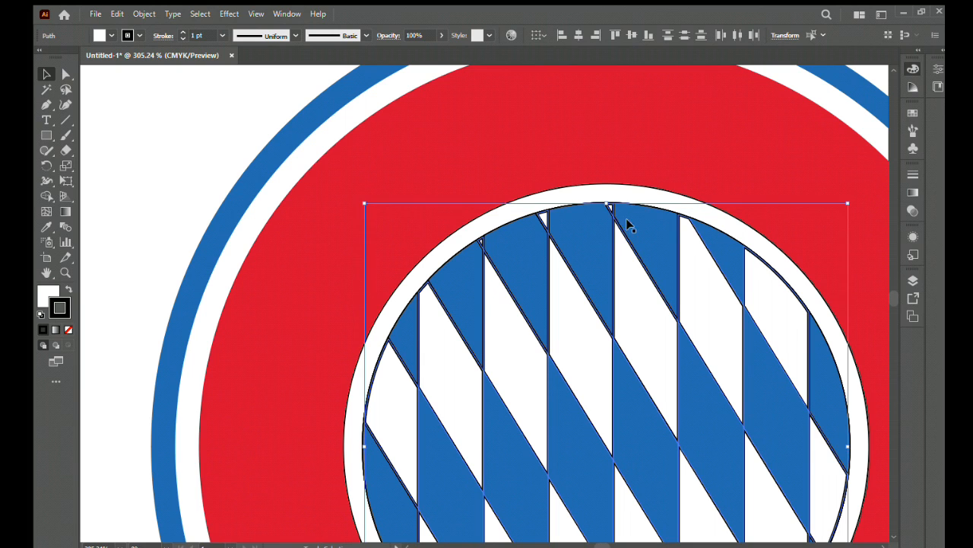
left_click(68, 328)
left_click(126, 236)
- Fill the narrow ring around the diamond pattern with white and no outline using the Shape Builder tool
left_click(345, 352)
left_click(376, 352)
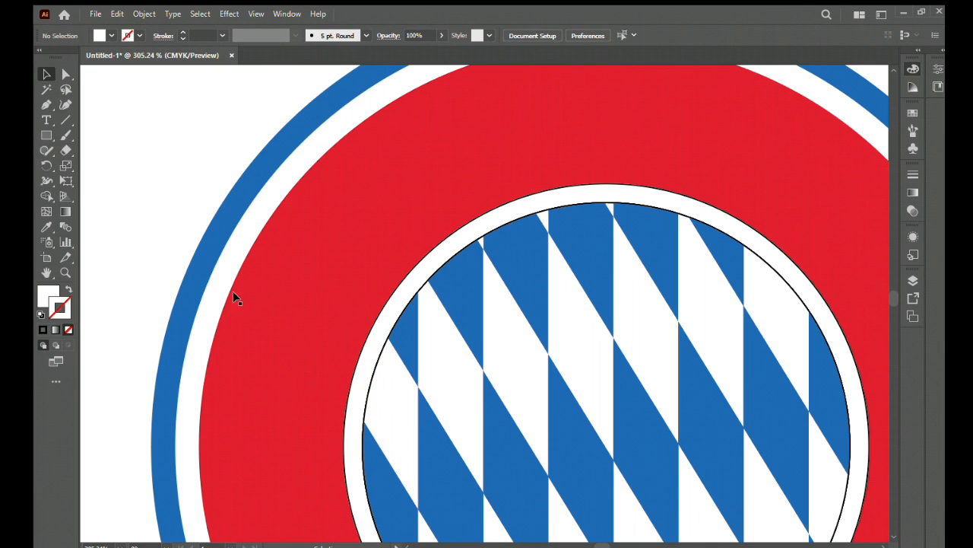
key("ctrl+a")
left_click(365, 359)
left_click_drag(707, 532, 585, 358)
key("ctrl+a")
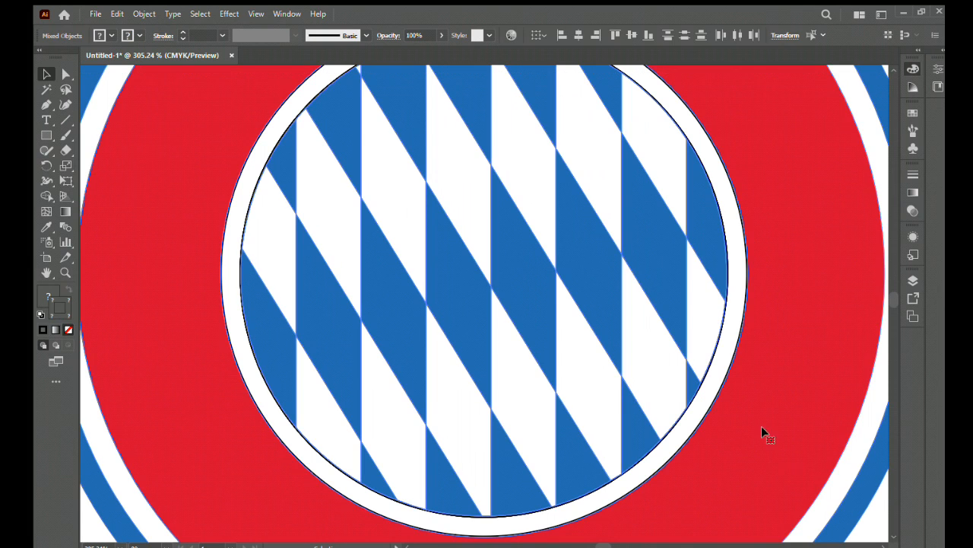
left_click(42, 196)
left_click(223, 253)
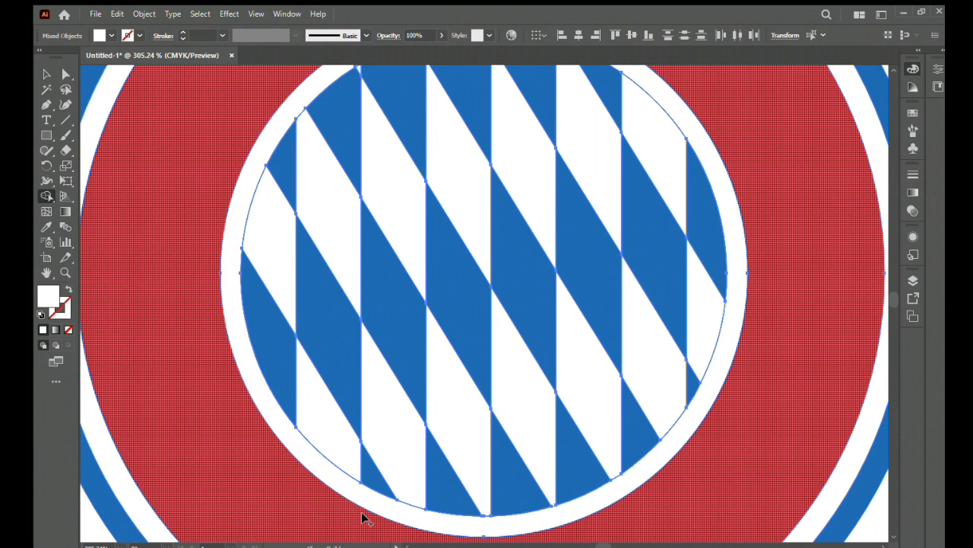
key("ctrl+minus")
key("ctrl+minus")
key("ctrl+minus")
key("v")
left_click(200, 302)
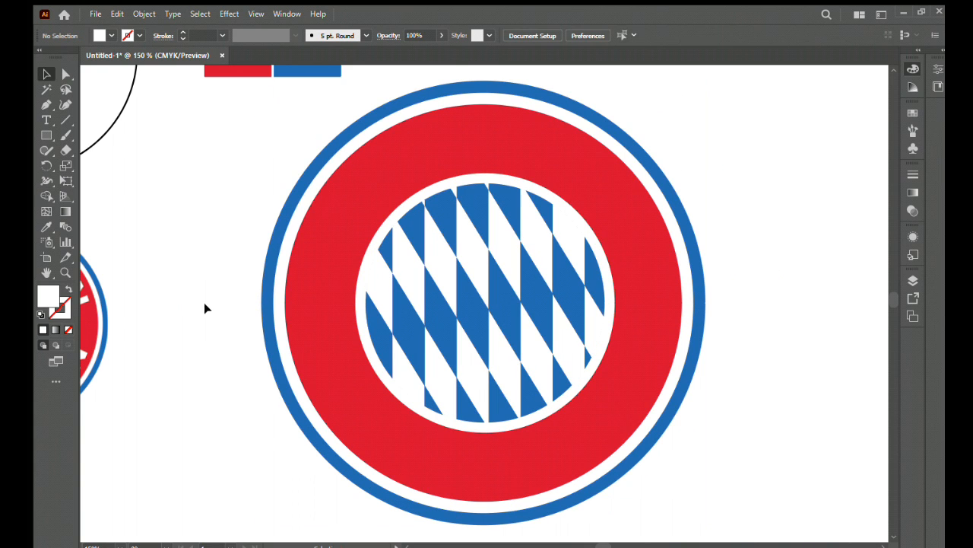
- Copy the large outlined circle onto the logo, enlarge it to slightly more than the inner white ring, and move it beside the logo
left_click_drag(209, 322, 263, 332)
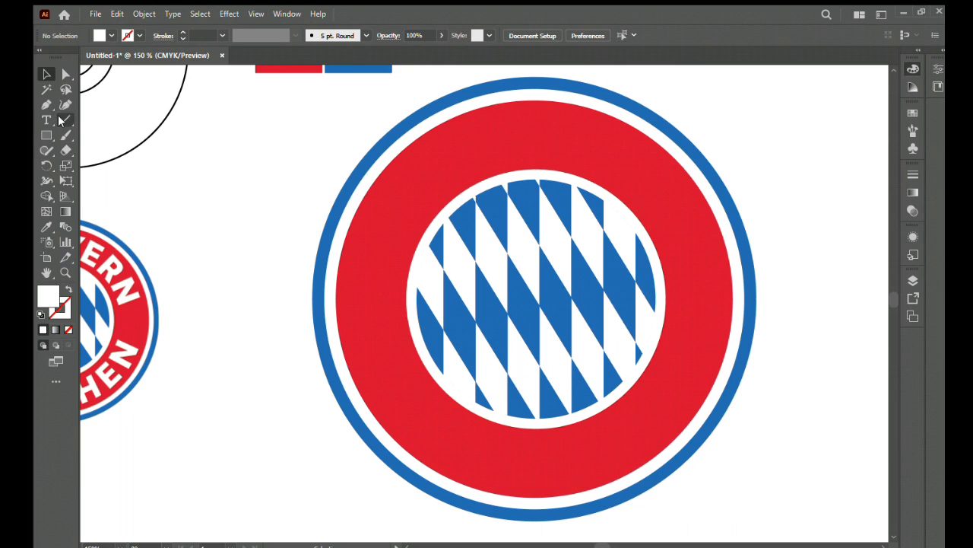
left_click(134, 145)
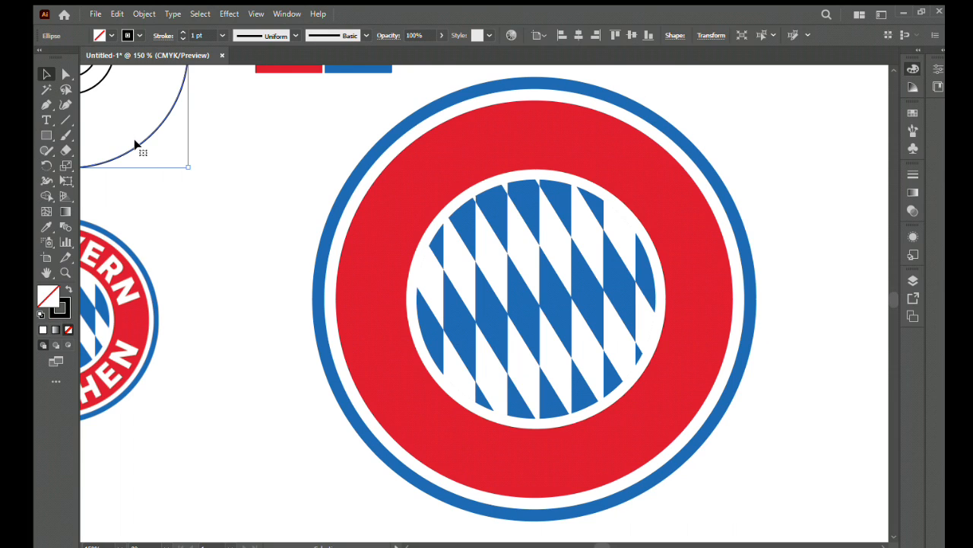
left_click(657, 399)
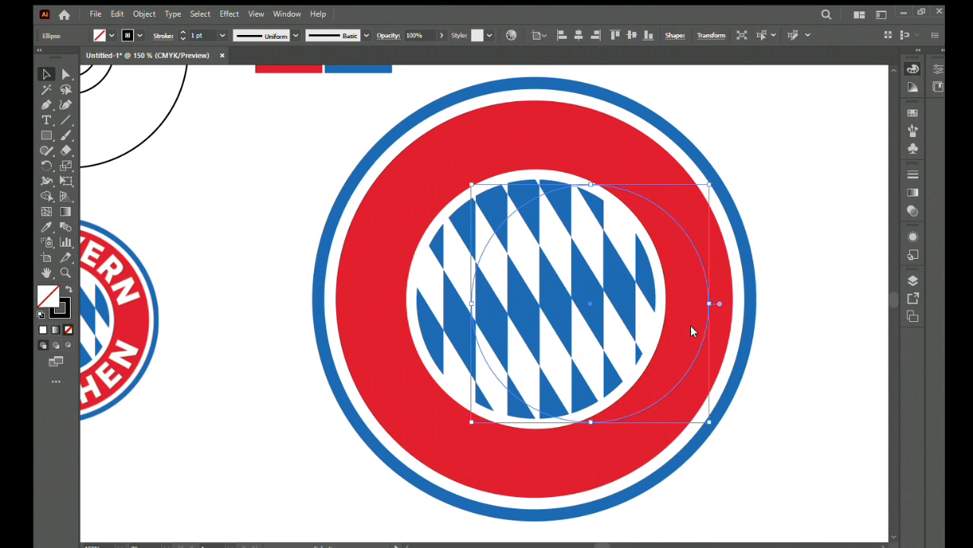
left_click_drag(690, 245, 638, 234)
left_click_drag(659, 172, 780, 144)
left_click_drag(641, 190, 238, 285)
- Group the logo artwork and align it with the outlined circle on both the horizontal and vertical centres
left_click_drag(834, 184, 354, 454)
key("ctrl+g")
left_click_drag(571, 314, 616, 302)
left_click_drag(254, 373, 636, 350)
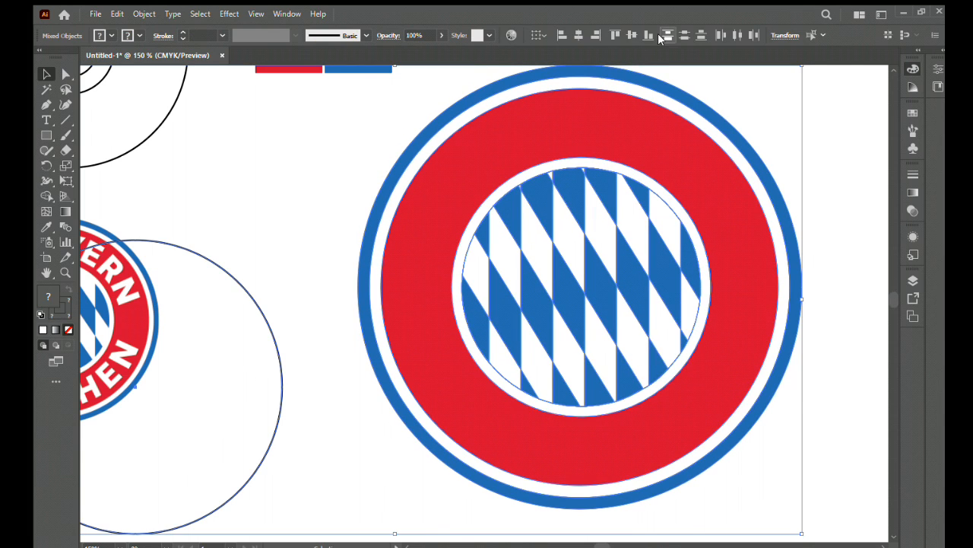
left_click(632, 35)
left_click(578, 35)
left_click_drag(392, 295, 562, 289)
left_click(321, 213)
- Place the text "FC BAYERN" along the outlined circle around the inner white ring with the Type on a Path tool
left_click(444, 218)
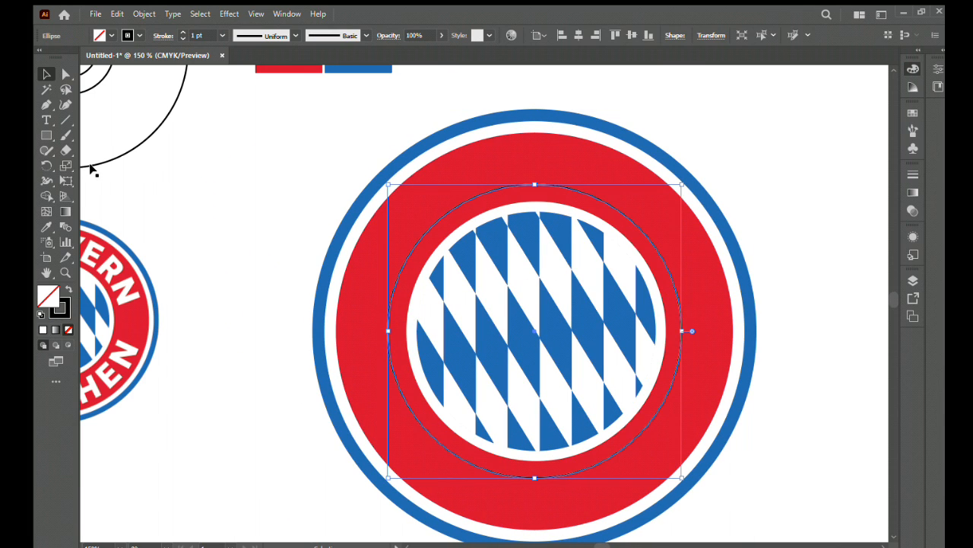
left_click_drag(261, 237, 362, 192)
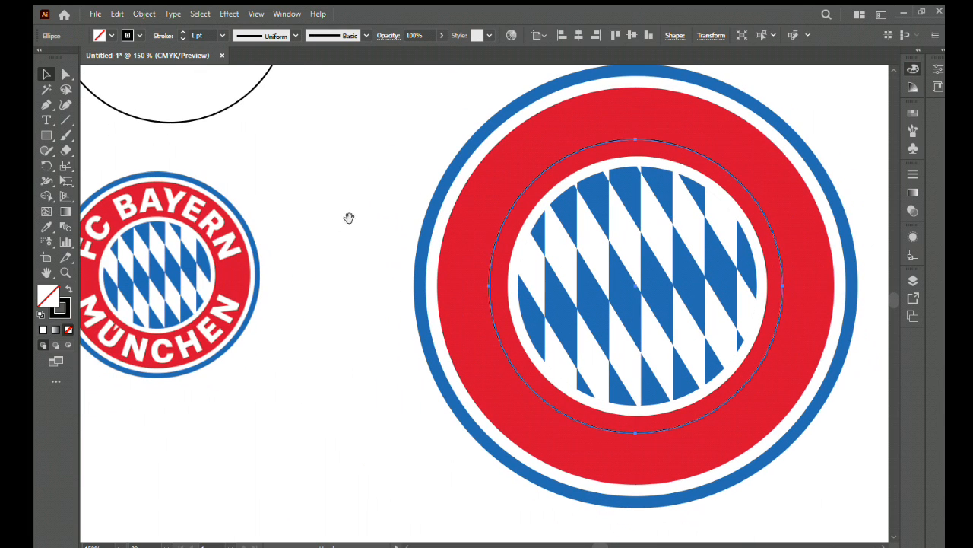
left_click(47, 120)
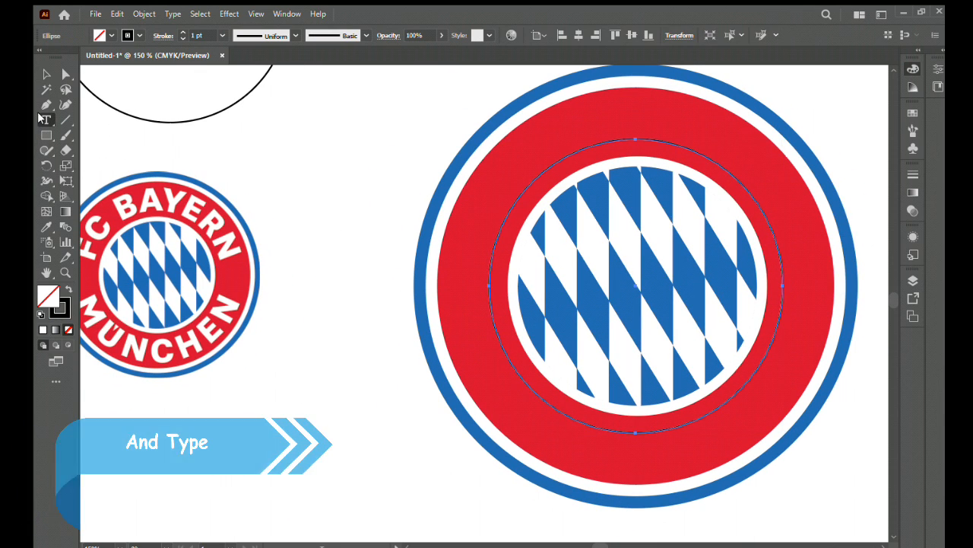
left_click(533, 181)
key("BackSpace")
type("FC BAYERN")
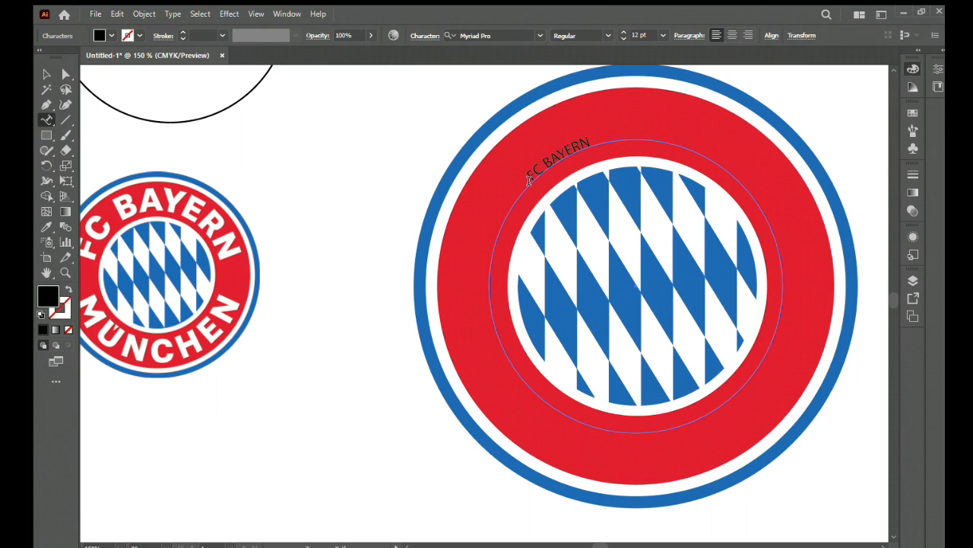
- Enlarge the FC BAYERN lettering to 61 pt
key("ctrl+a")
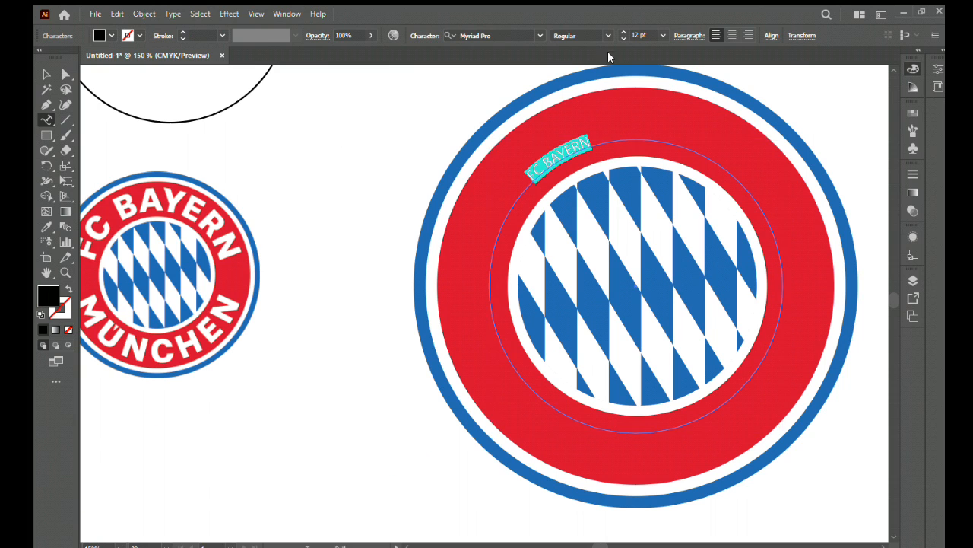
left_click(624, 32)
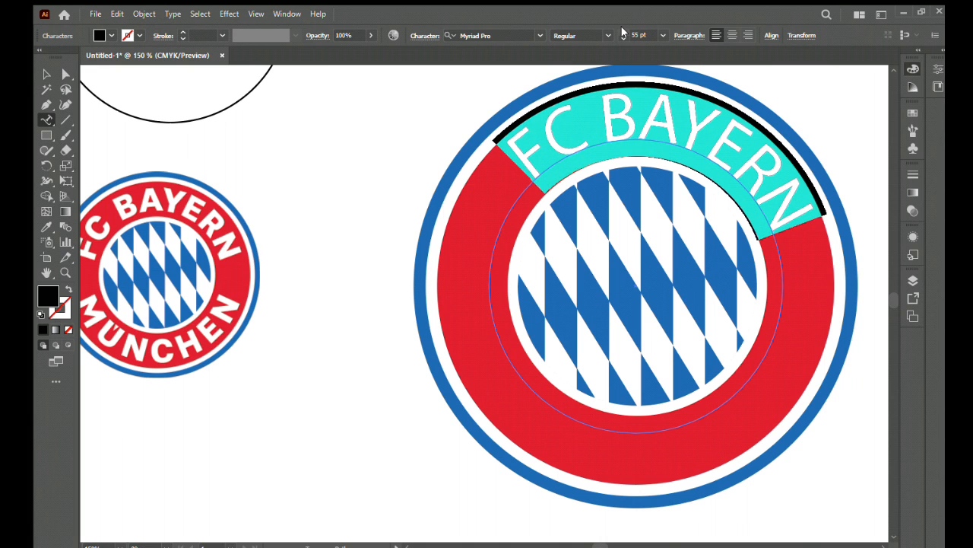
left_click(45, 76)
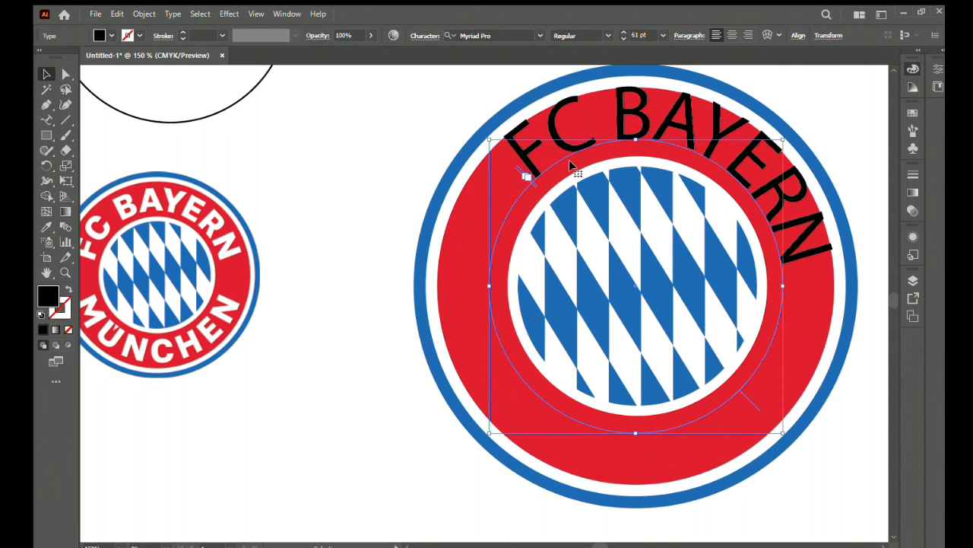
- Shrink the FC BAYERN text circle closer to the inner white ring, centre it on the logo, and shift the lettering counterclockwise along its path
left_click_drag(786, 138, 773, 149)
left_click(859, 293)
left_click(782, 302)
left_click(791, 234, "shift")
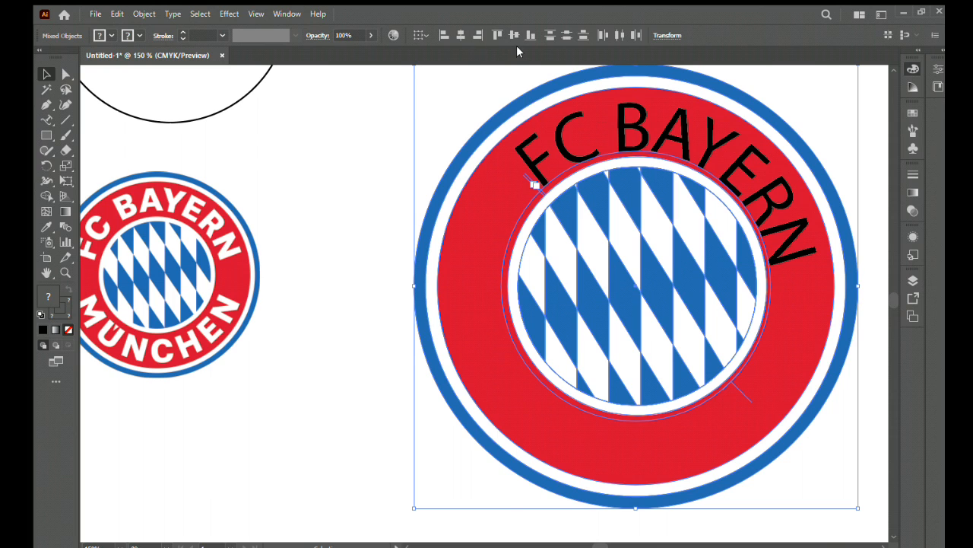
left_click_drag(740, 390, 781, 373)
- Change the font of the FC BAYERN lettering to Franklin Gothic Heavy
left_click(47, 119)
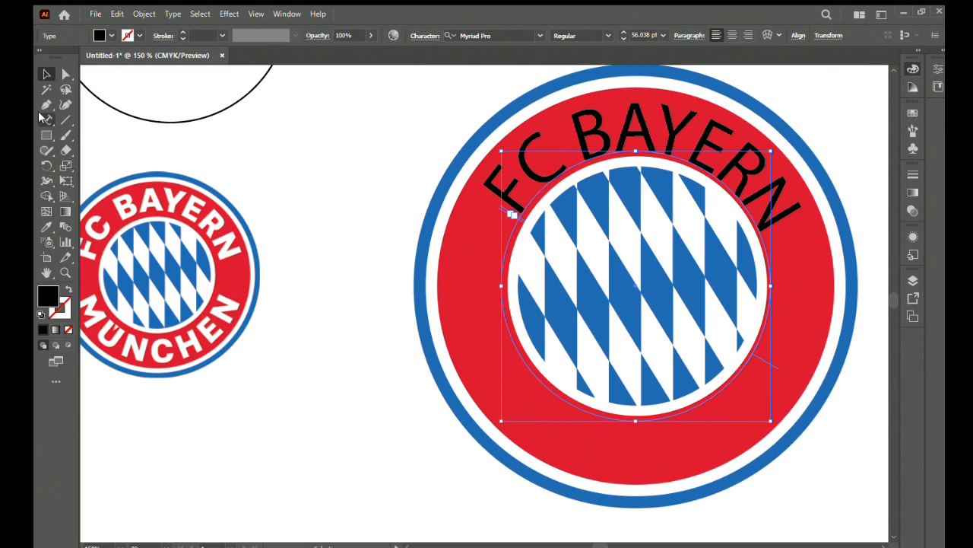
left_click(604, 140)
key("ctrl+a")
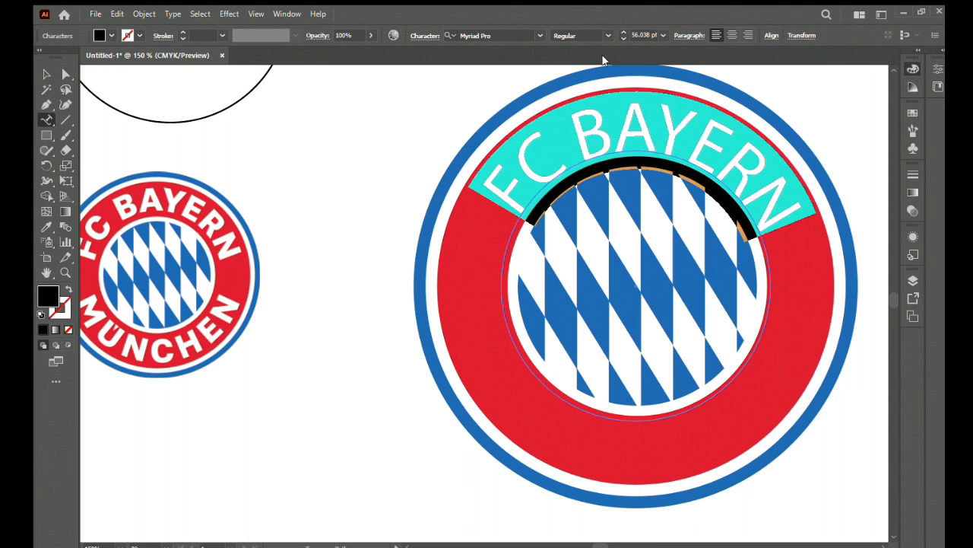
left_click(531, 33)
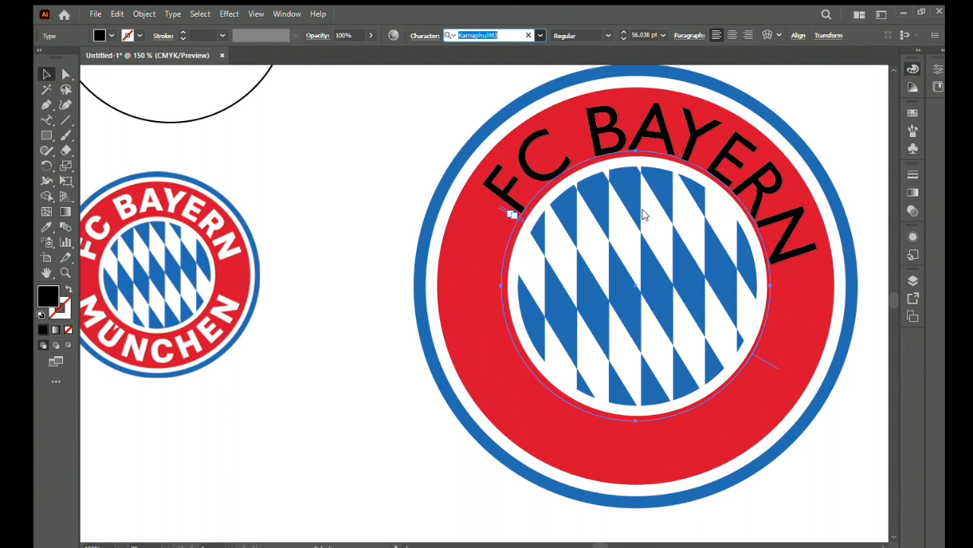
key("Down")
key("Down")
key("Down")
left_click(635, 265)
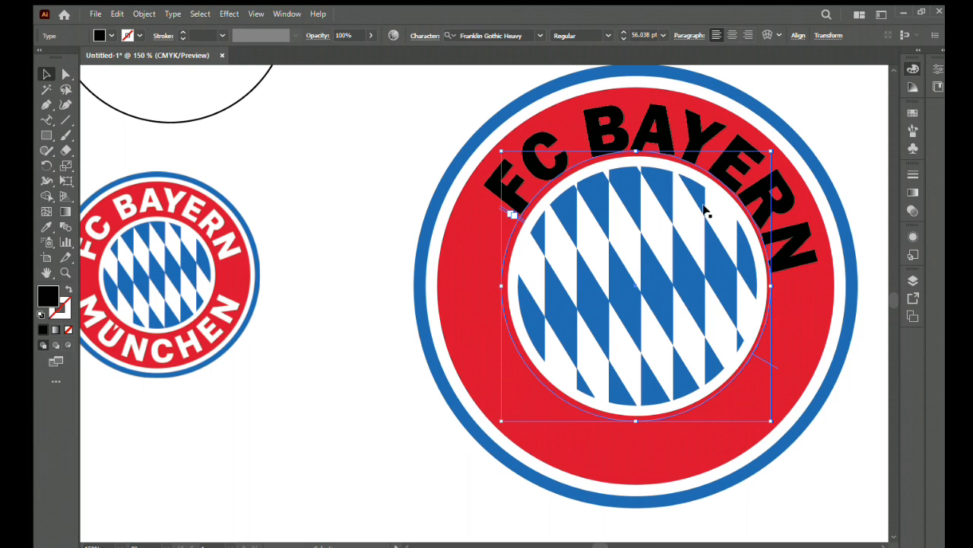
- Shift the FC BAYERN lettering along its path so it is centred over the diamond pattern, and fill it with white
left_click_drag(773, 369, 794, 331)
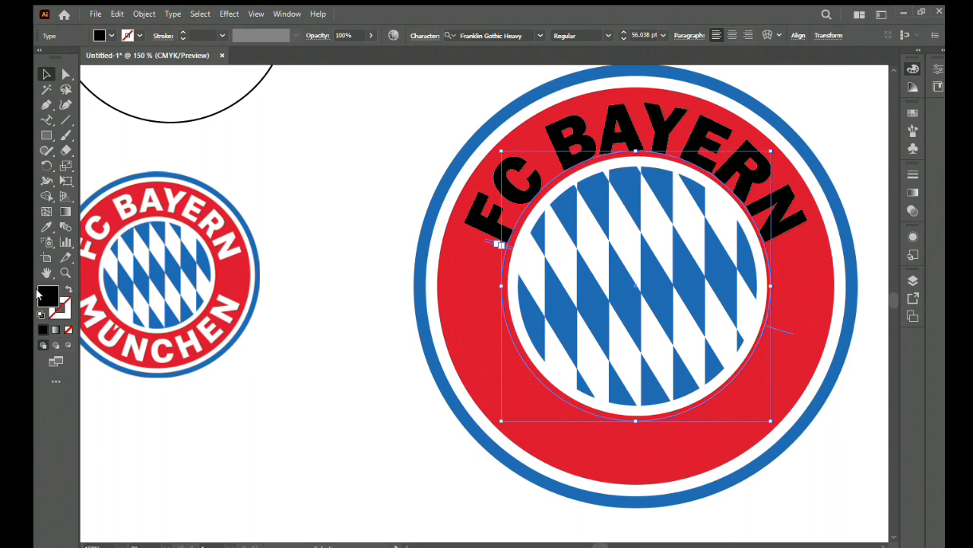
left_click(646, 278)
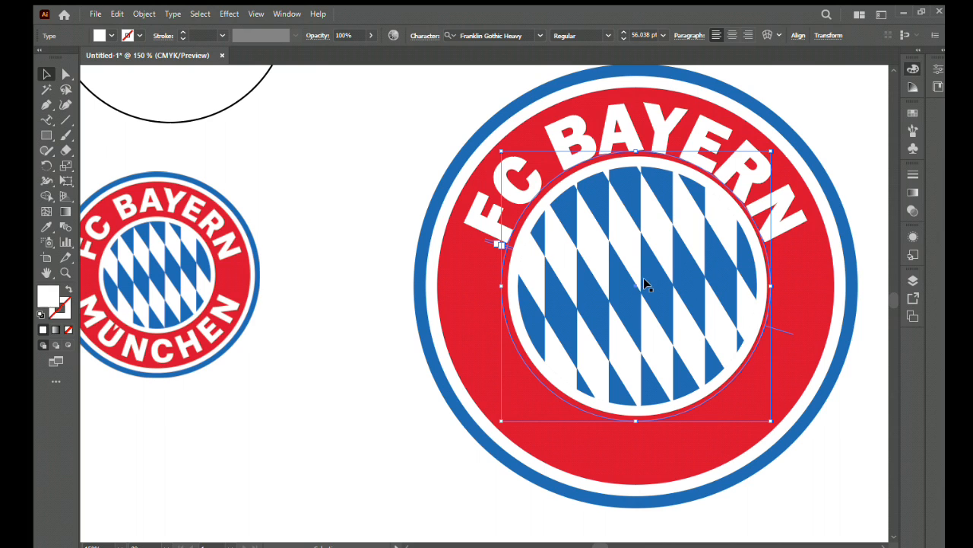
- Reduce the FC BAYERN lettering to 53 pt, then slightly enlarge its circle and recentre the words in the upper red ring
left_click(623, 39)
left_click(623, 39)
left_click(624, 39)
left_click(623, 39)
left_click_drag(769, 151, 776, 147)
left_click_drag(793, 331, 791, 342)
left_click(364, 201)
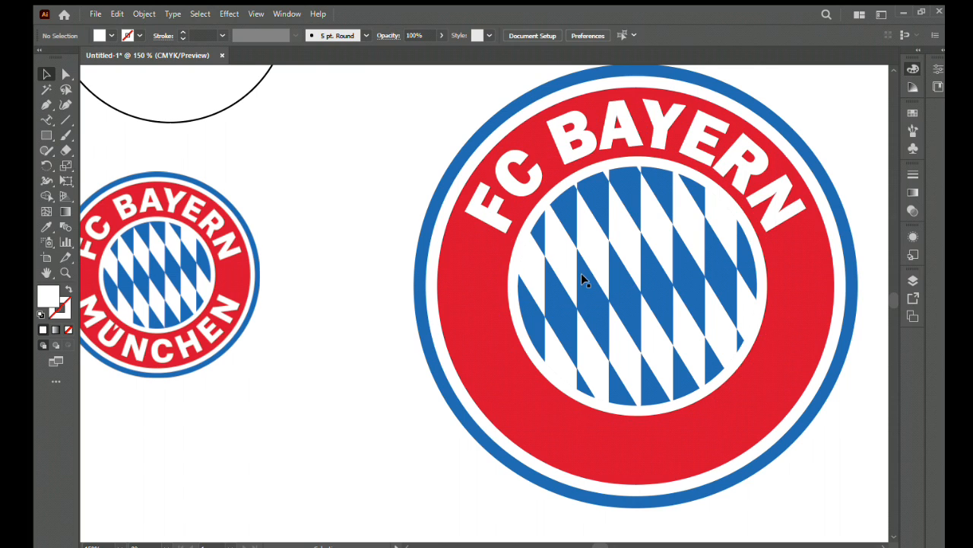
- Copy the outlined circle onto the logo, enlarge it slightly beyond the inner white ring, and centre it with the logo artwork both ways
scroll(581, 275, "down", 1)
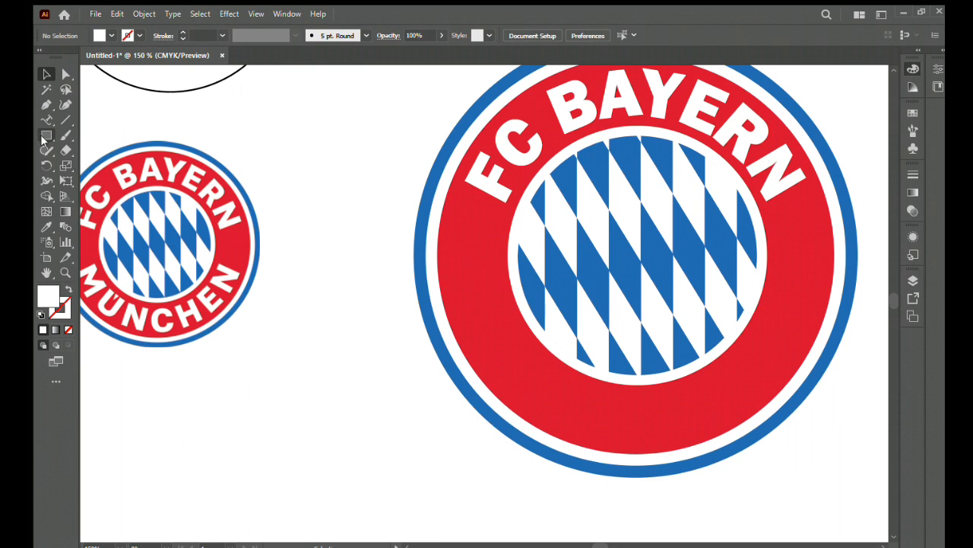
left_click_drag(195, 90, 682, 392)
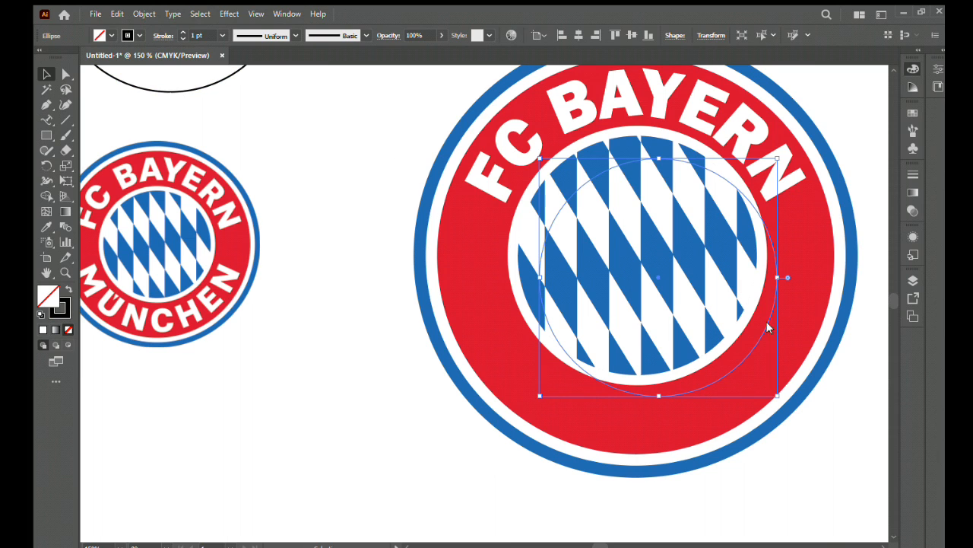
left_click_drag(616, 368, 616, 367)
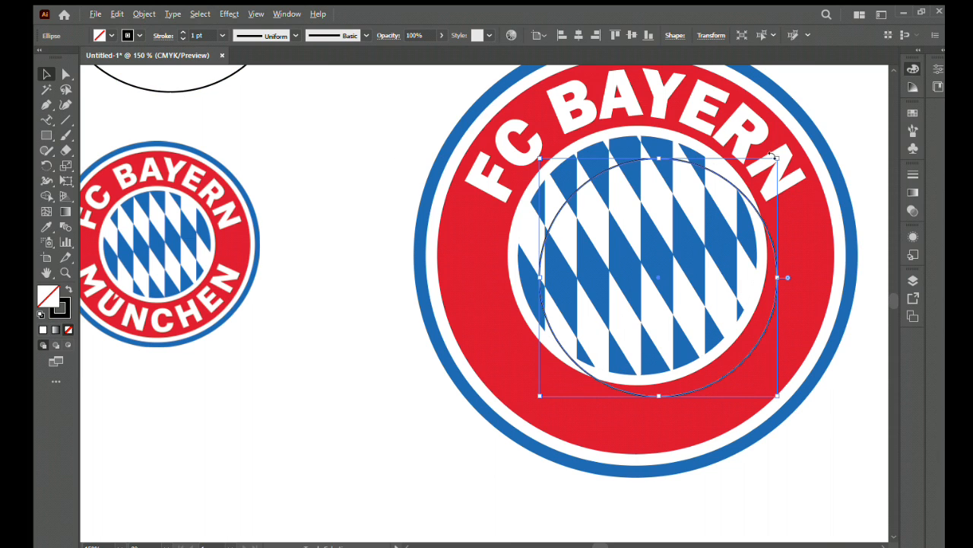
left_click_drag(776, 161, 799, 138)
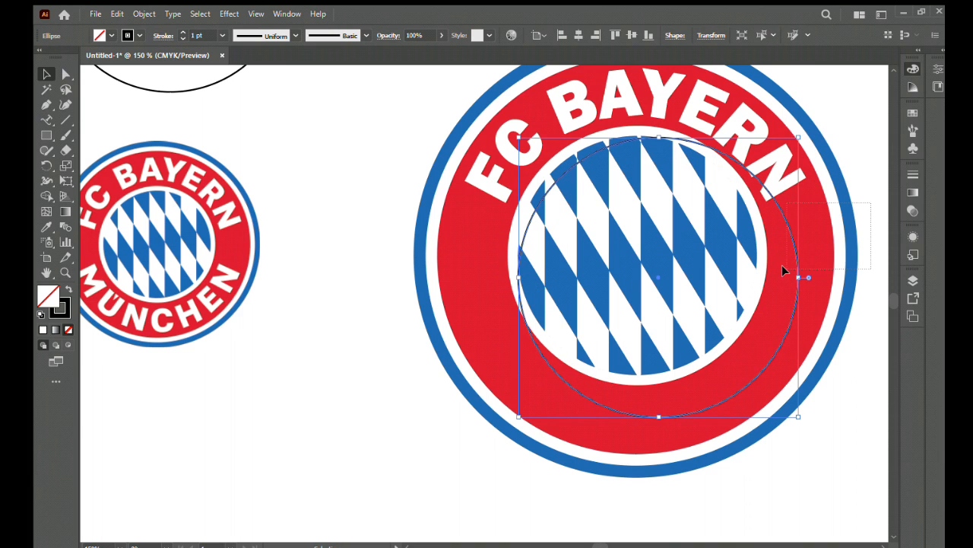
left_click(809, 266, "shift")
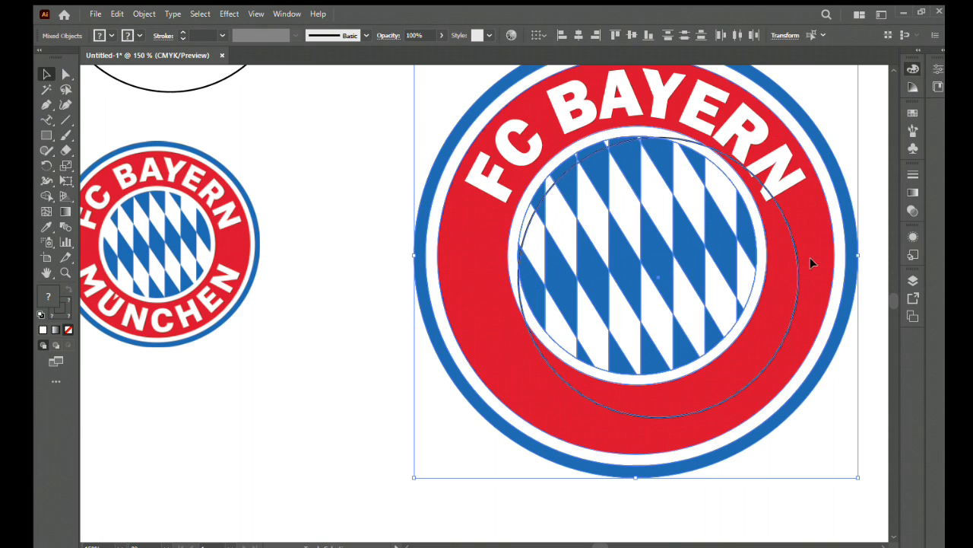
left_click(579, 35)
left_click(630, 34)
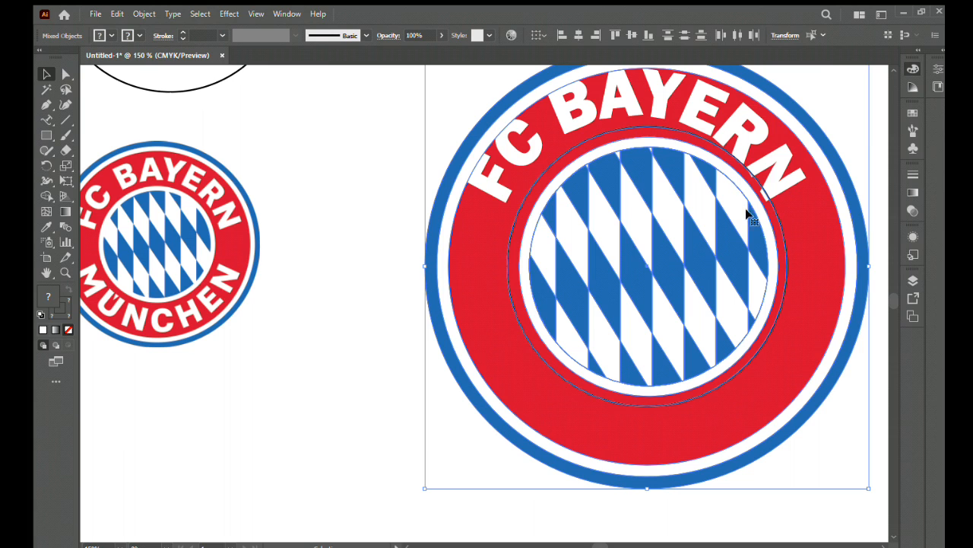
- Place the text "MUNCHEN" along the newly added circle with the Type on a Path tool
left_click(47, 119)
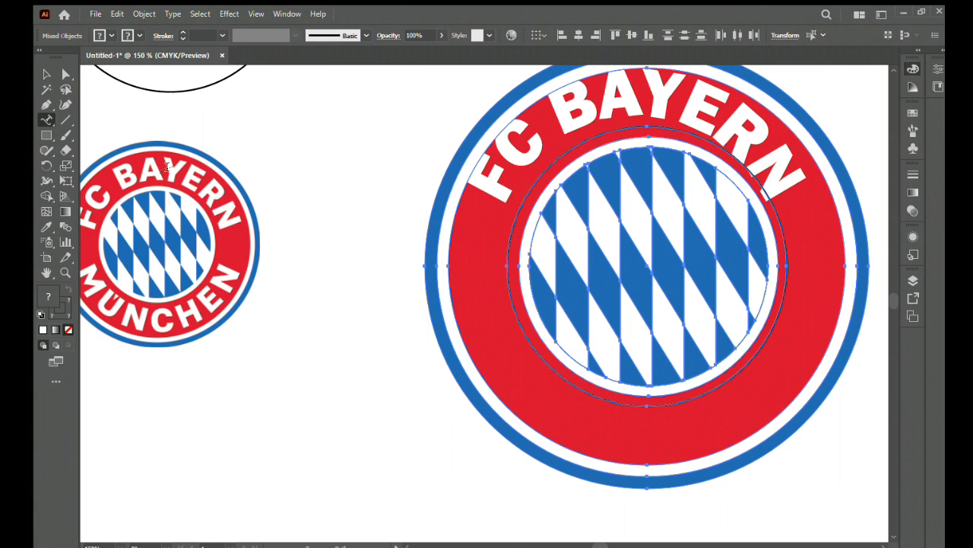
left_click(586, 391)
key("BackSpace")
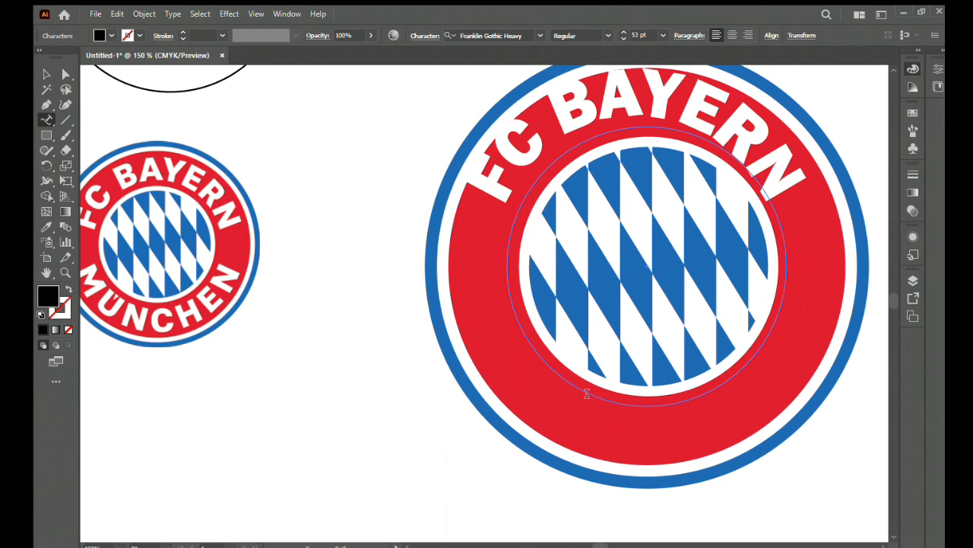
type("MU")
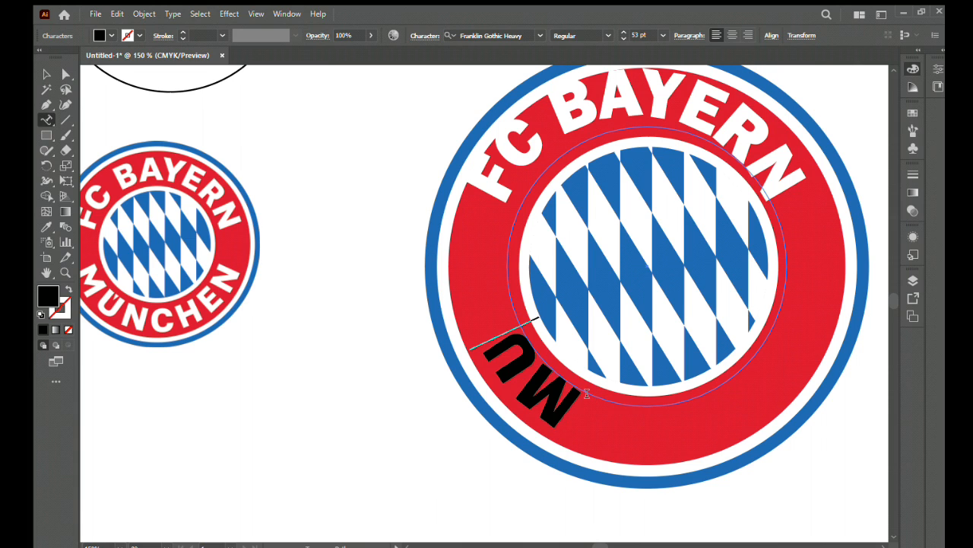
type("NCHEN")
key("Escape")
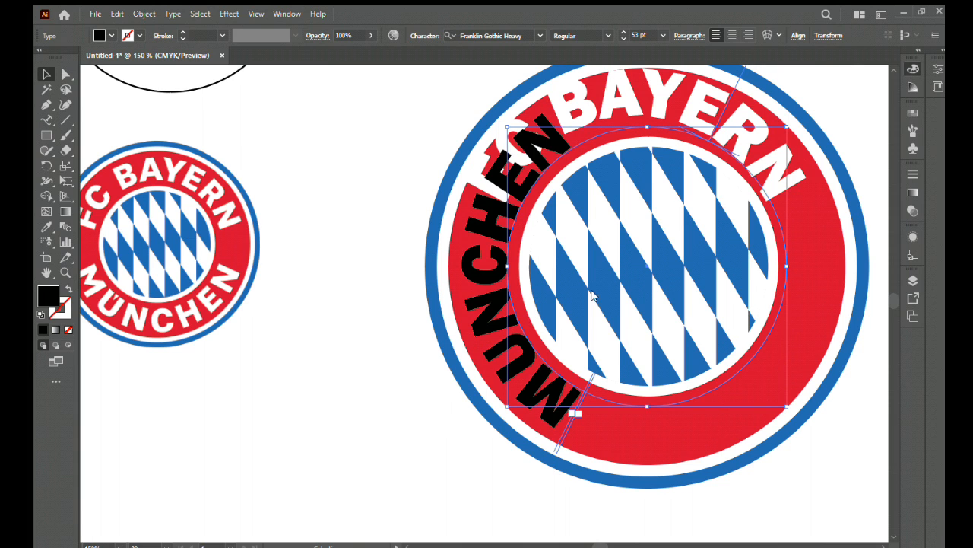
- Fill the MUNCHEN lettering with white sampled from the logo using the Eyedropper
key("i")
left_click(524, 293)
key("v")
left_click_drag(714, 110, 657, 100)
key("ctrl+z")
- Flip MUNCHEN to the inside of its path, move it to the lower red ring, and enlarge its circle nearly to the ring's outer edge
left_click(547, 403)
left_click_drag(715, 131, 526, 273)
left_click_drag(730, 352, 733, 410)
left_click_drag(790, 185, 851, 136)
left_click_drag(755, 432, 756, 385)
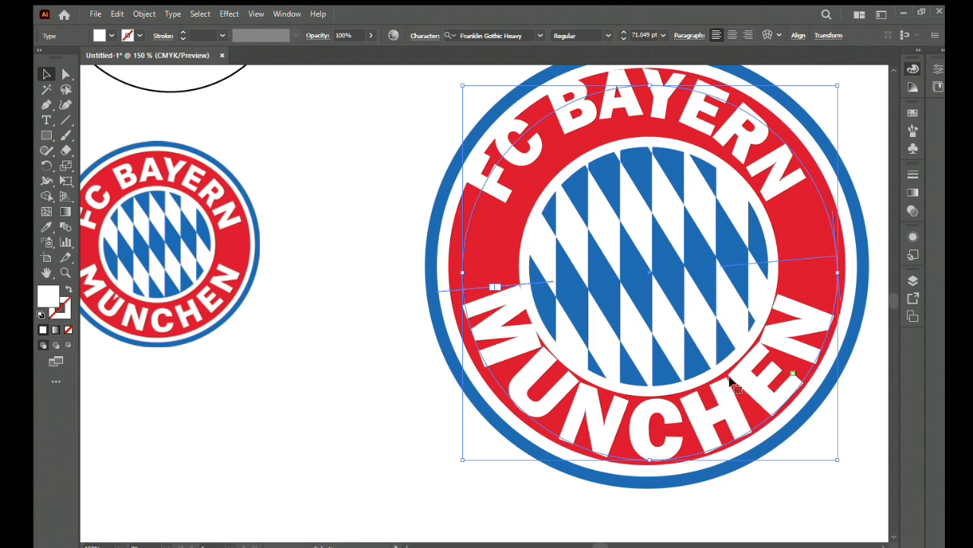
- Reduce the font size of the MUNCHEN lettering and shift it along its path towards the middle of the lower red ring
left_click(623, 39)
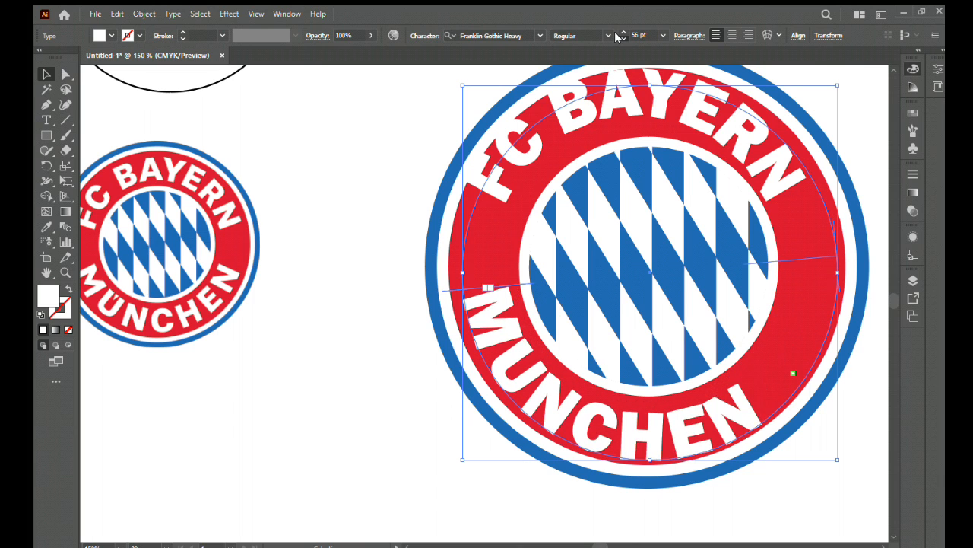
left_click(623, 39)
left_click_drag(705, 409, 753, 388)
left_click_drag(857, 238, 814, 347)
left_click_drag(815, 348, 777, 351)
- Select the logo artwork with both text circles and align them on their vertical and horizontal centres
left_click(859, 157)
left_click_drag(863, 409, 574, 129)
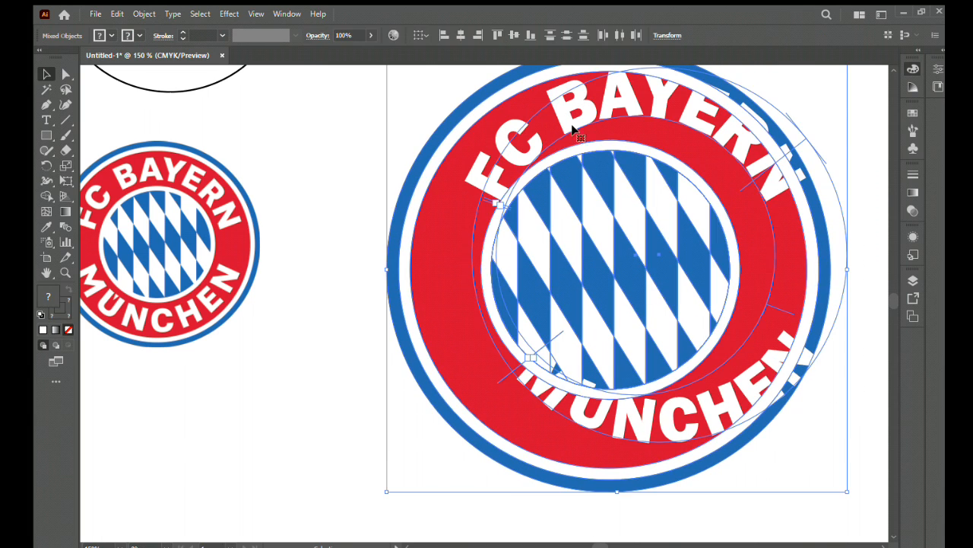
left_click(514, 35)
left_click(461, 35)
left_click(386, 258)
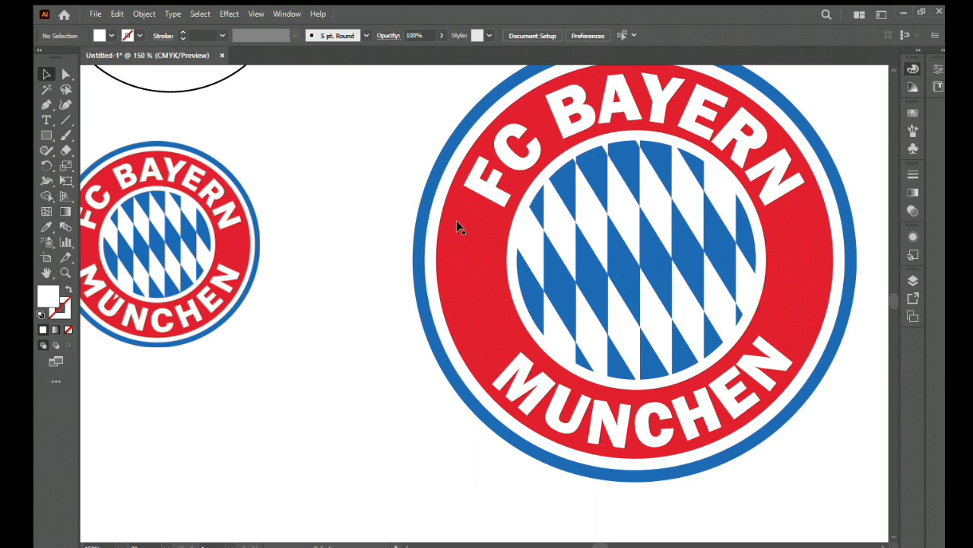
- Set both the FC BAYERN and MUNCHEN lettering to 50 pt
left_click(682, 120)
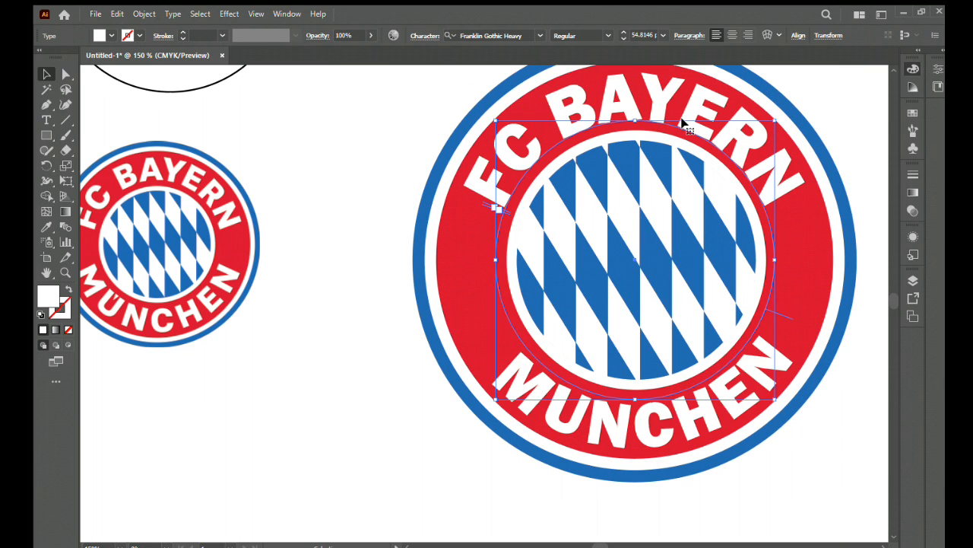
left_click(623, 38)
left_click(624, 38)
left_click(624, 39)
left_click(624, 39)
left_click(624, 39)
left_click(755, 375)
left_click(622, 39)
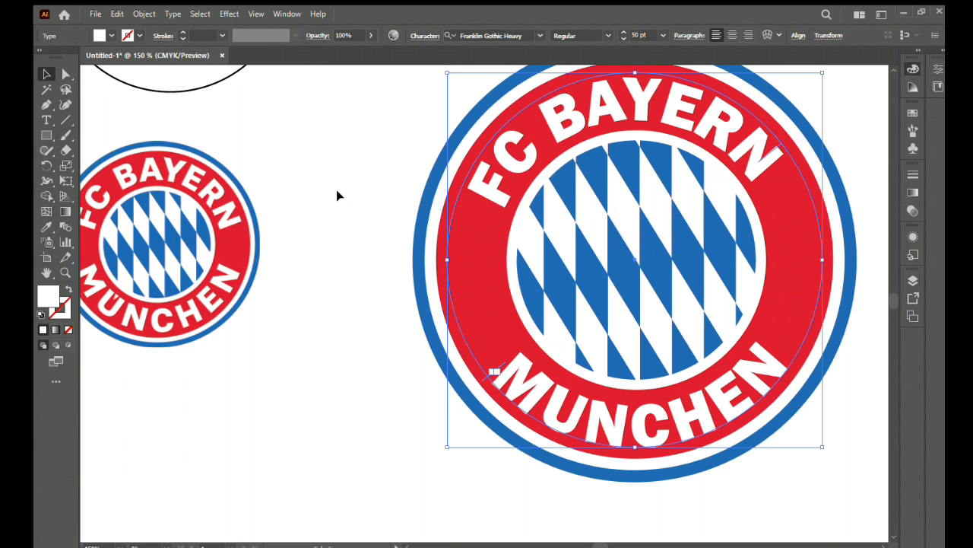
- Nudge MUNCHEN within the lower red ring and rotate FC BAYERN slightly clockwise along its path so both words sit centred
scroll(772, 156, "up", 2)
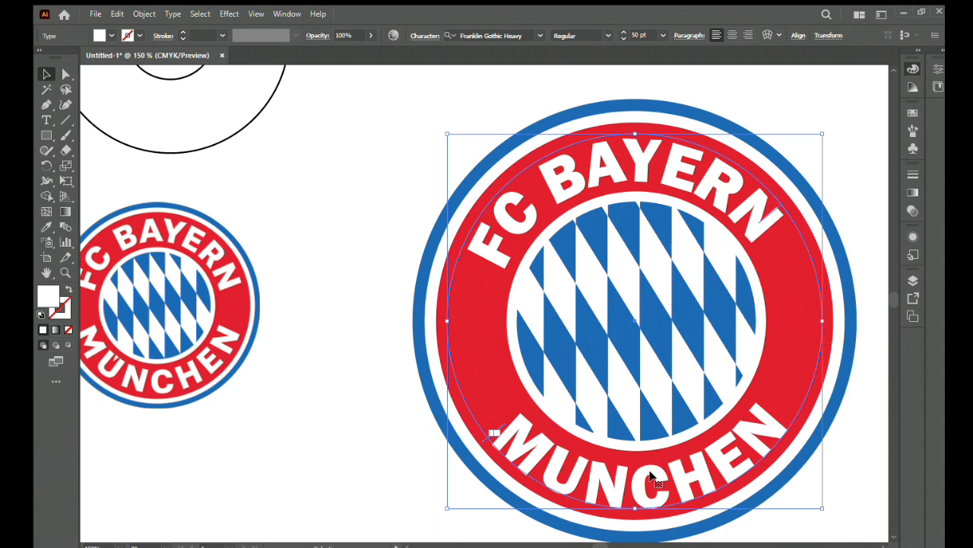
mouse_move(728, 457)
left_mouse_down()
mouse_move(735, 446)
mouse_move(723, 454)
left_mouse_up()
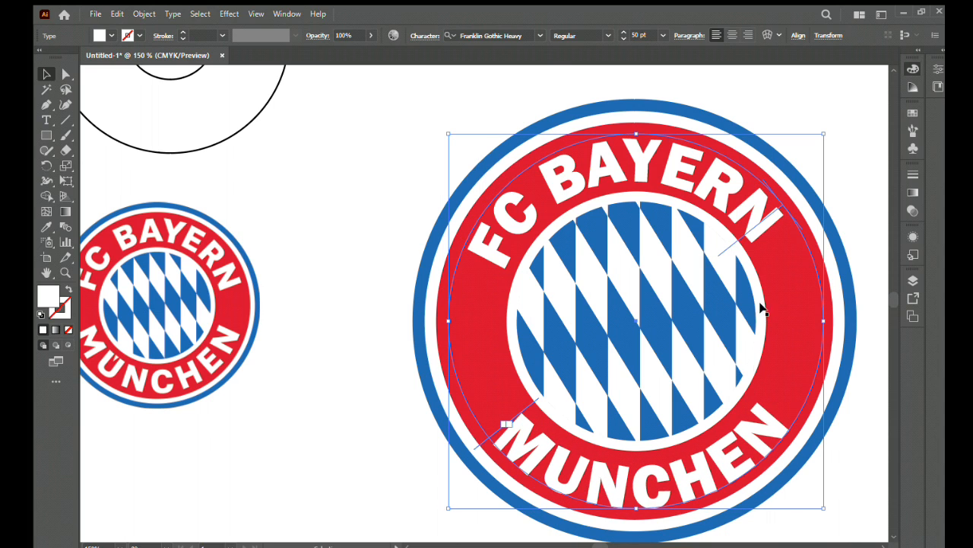
left_click_drag(736, 234, 734, 233)
left_click(708, 192)
mouse_move(782, 378)
left_mouse_down()
mouse_move(776, 391)
mouse_move(783, 364)
left_mouse_up()
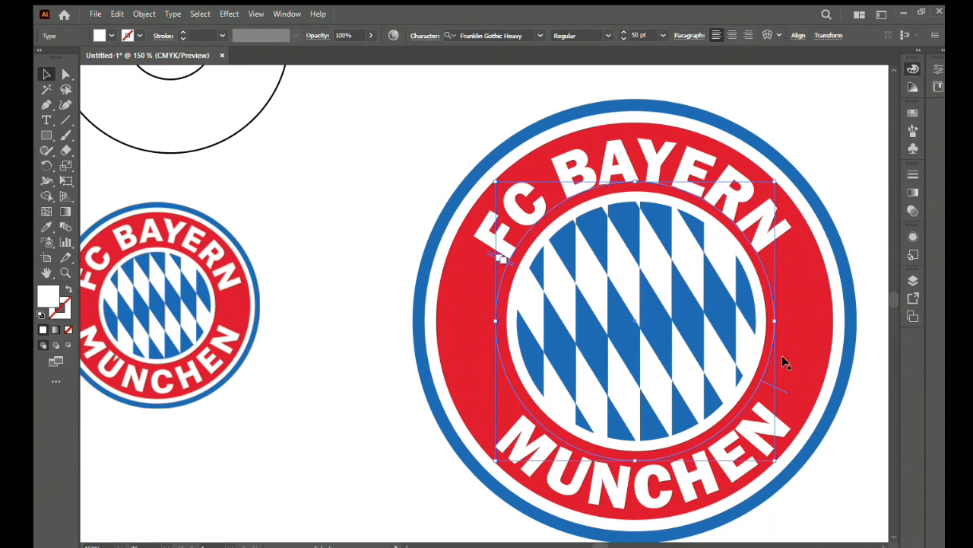
- Group both pieces of lettering with the rest of the logo artwork
left_click(391, 156)
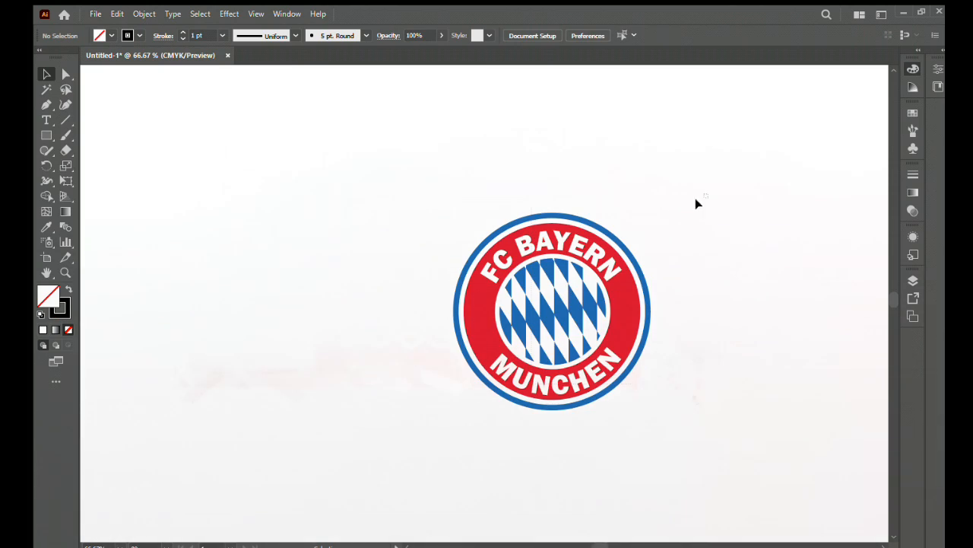
left_click_drag(695, 198, 496, 314)
key("ctrl+g")
left_click(645, 305)
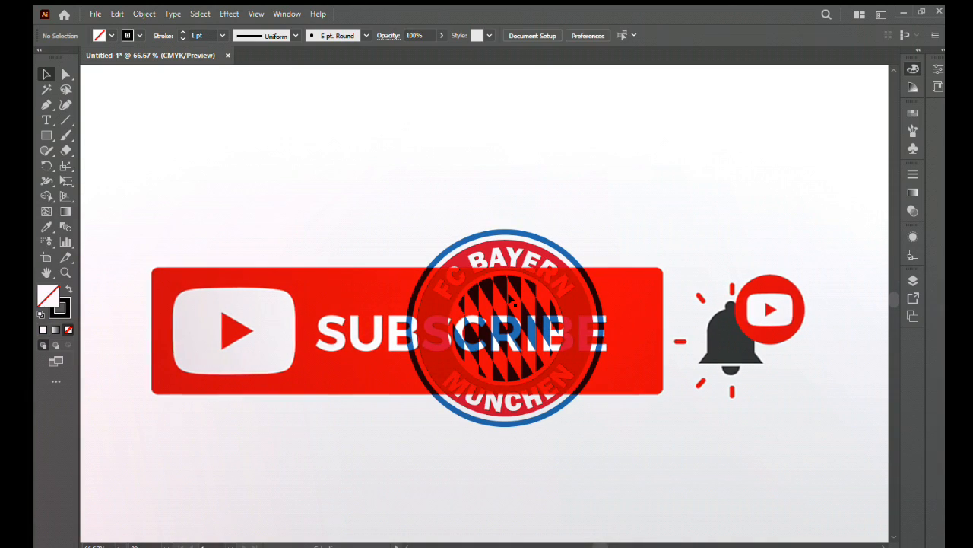